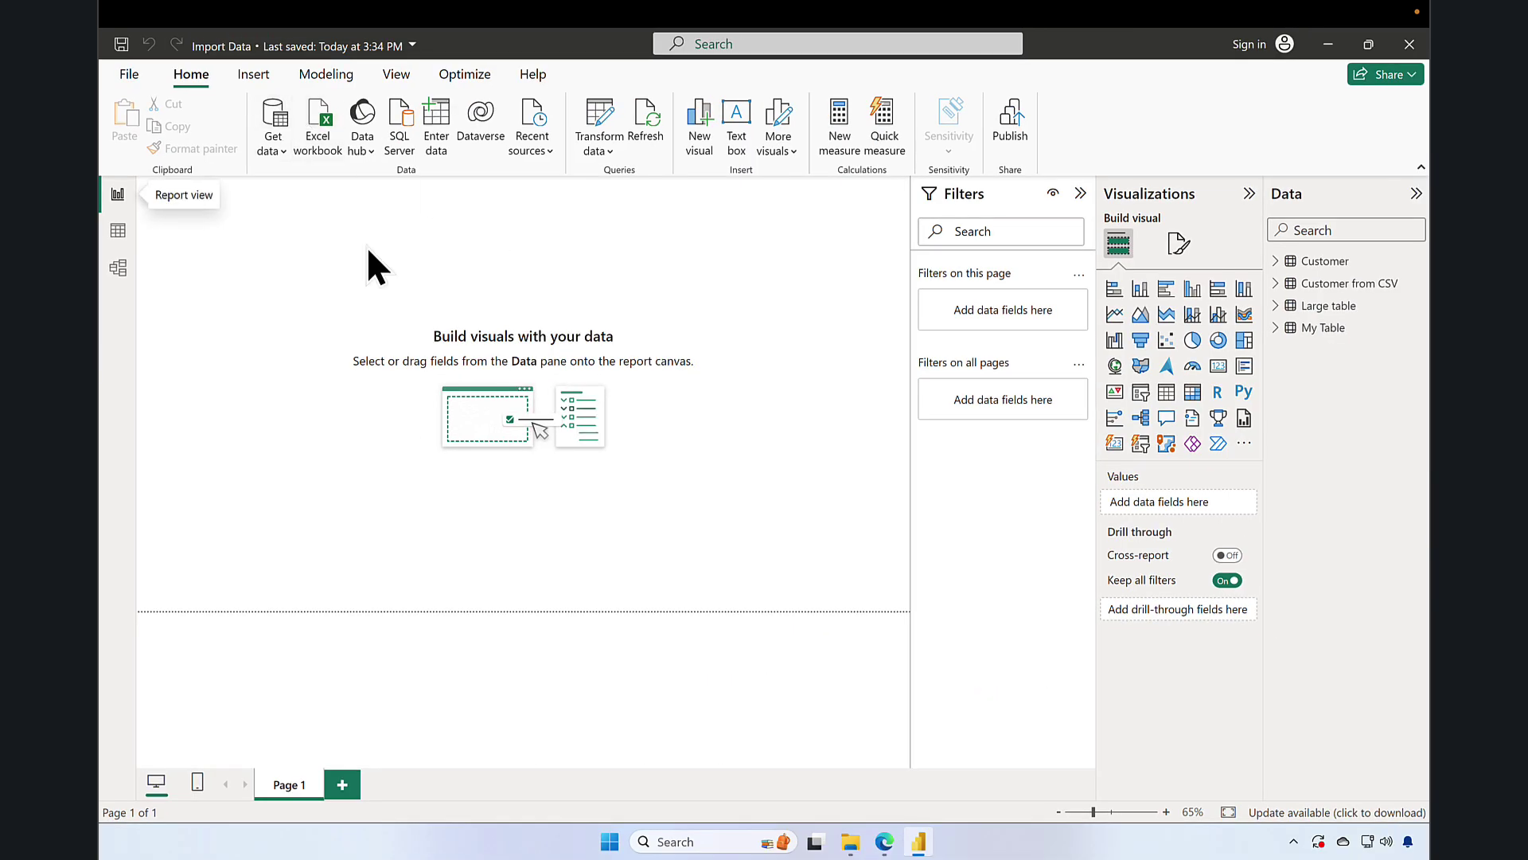
Step: Connect to the Excel workbook "Import data - customers.xlsx" as a new data source
left_click(271, 145)
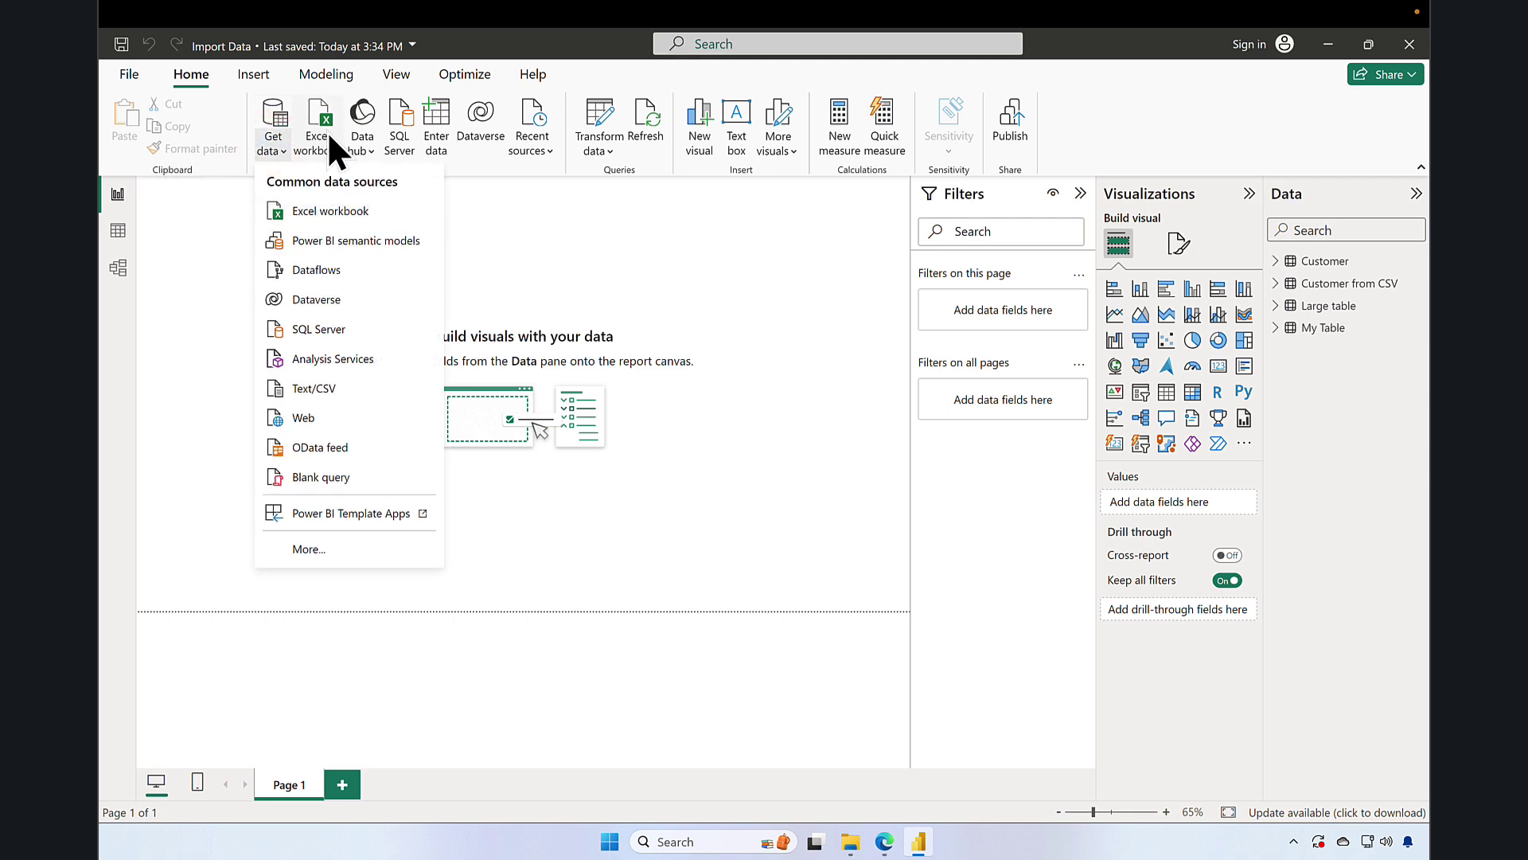
left_click(310, 211)
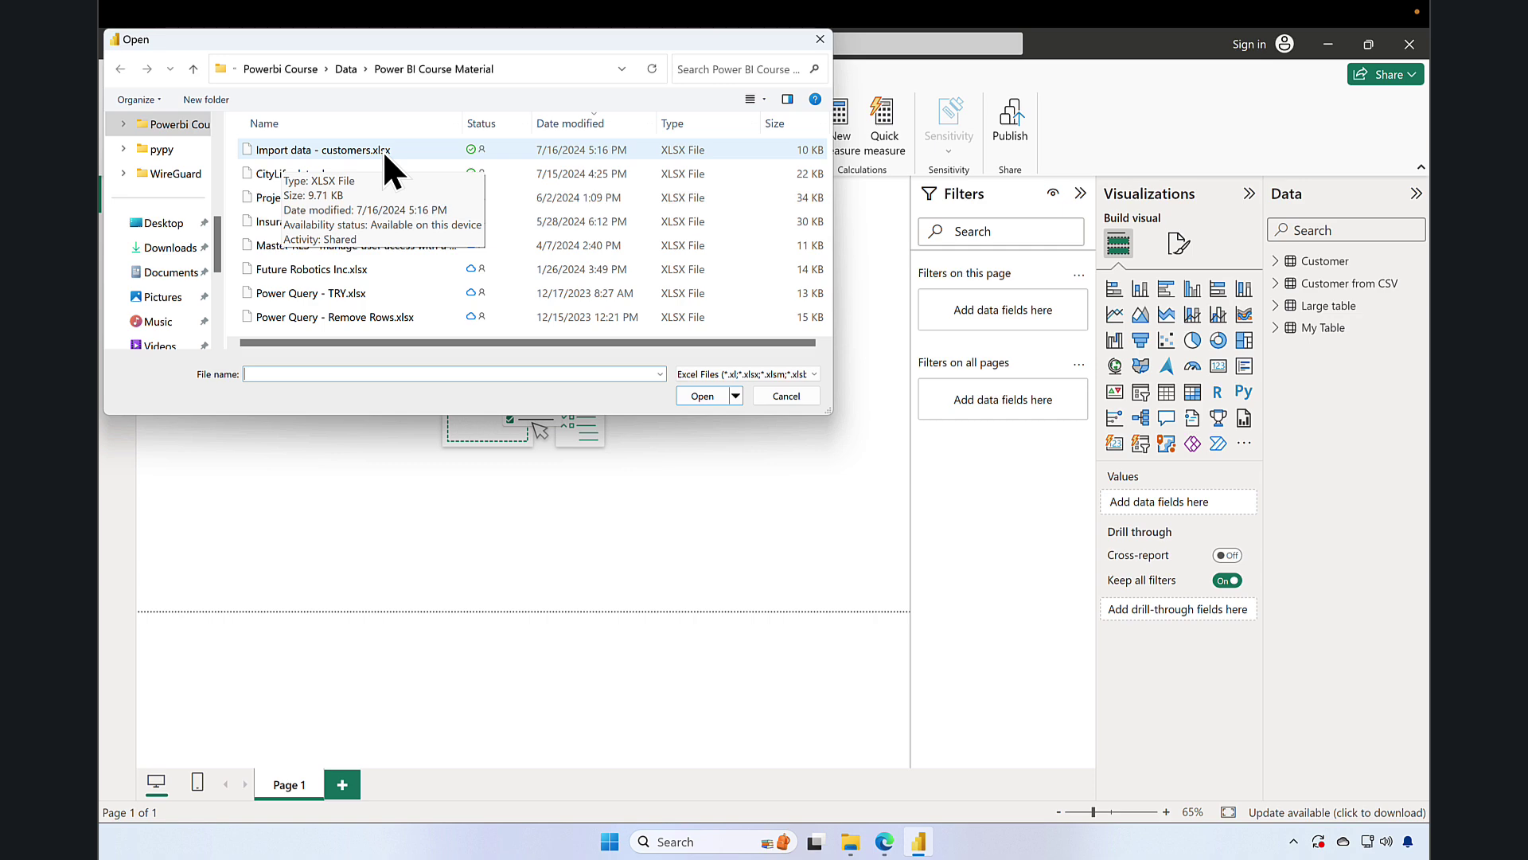
left_click(384, 150)
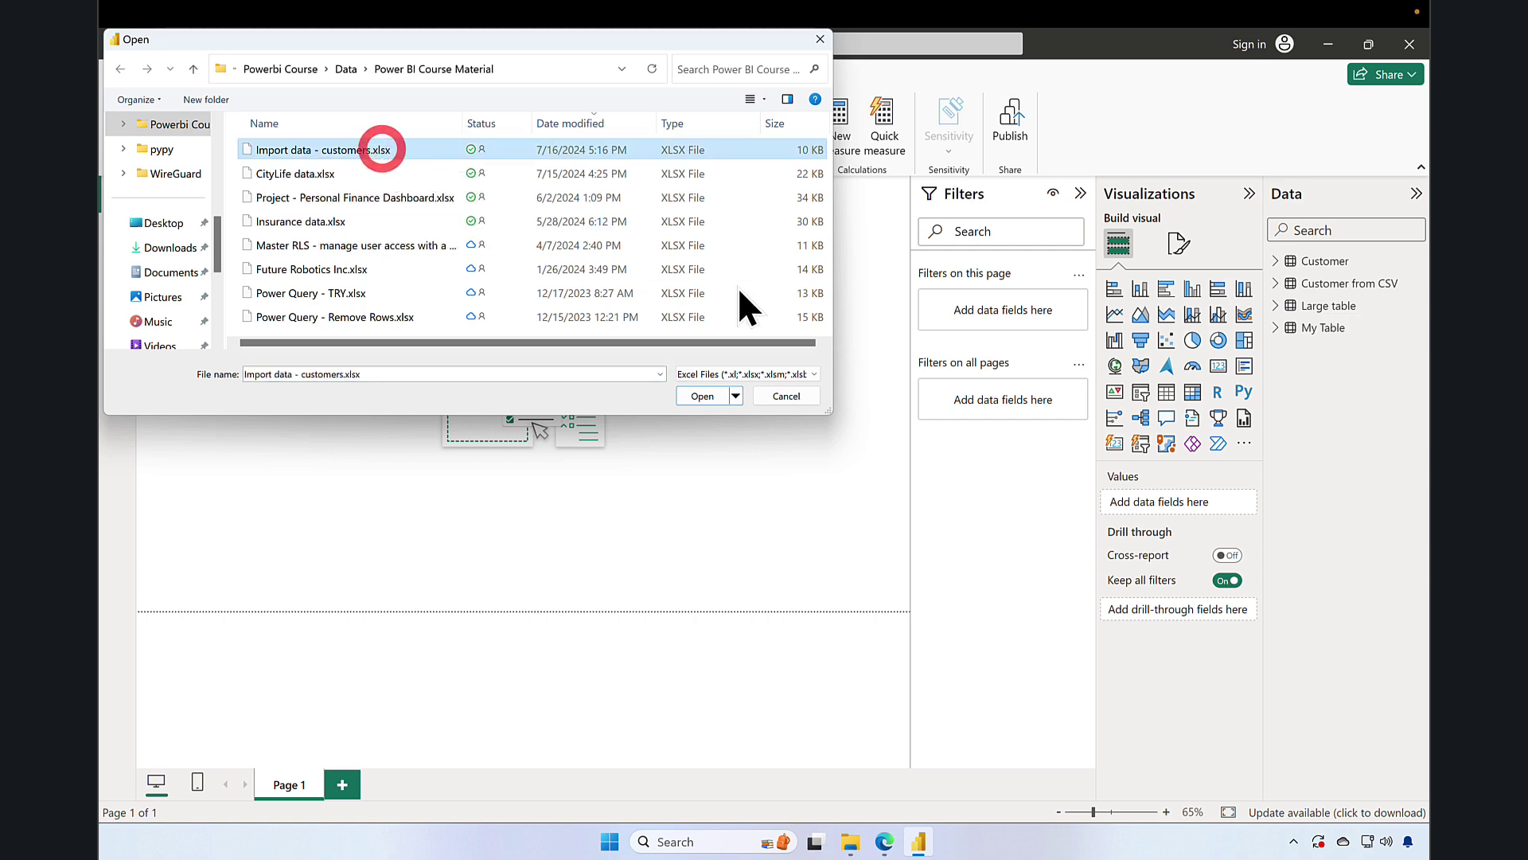
left_click(699, 395)
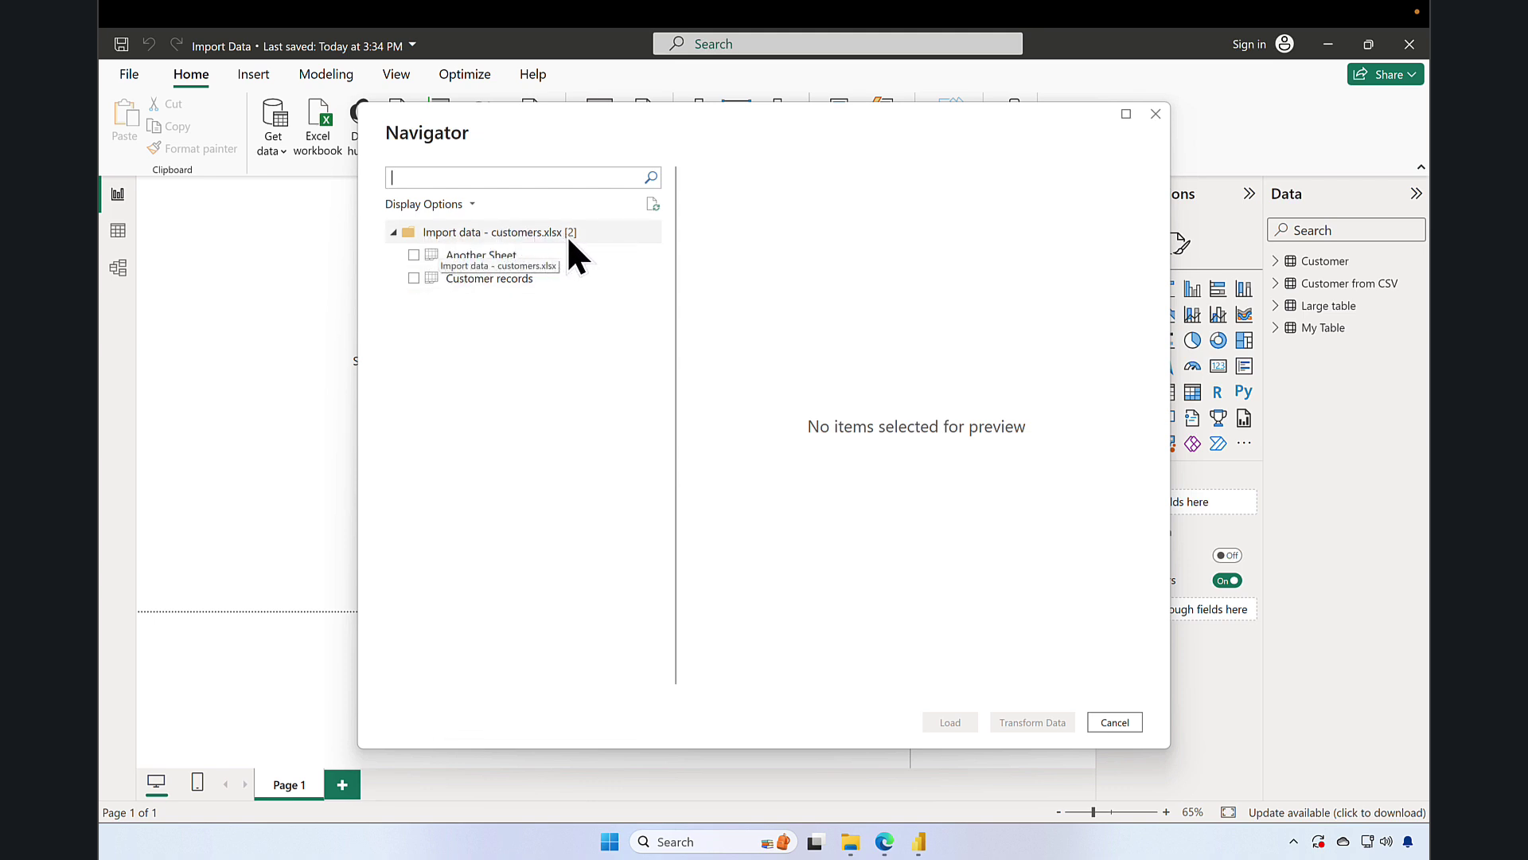
Step: Preview the sheets Another Sheet and Customer records, select both and load them into the model
left_click(489, 256)
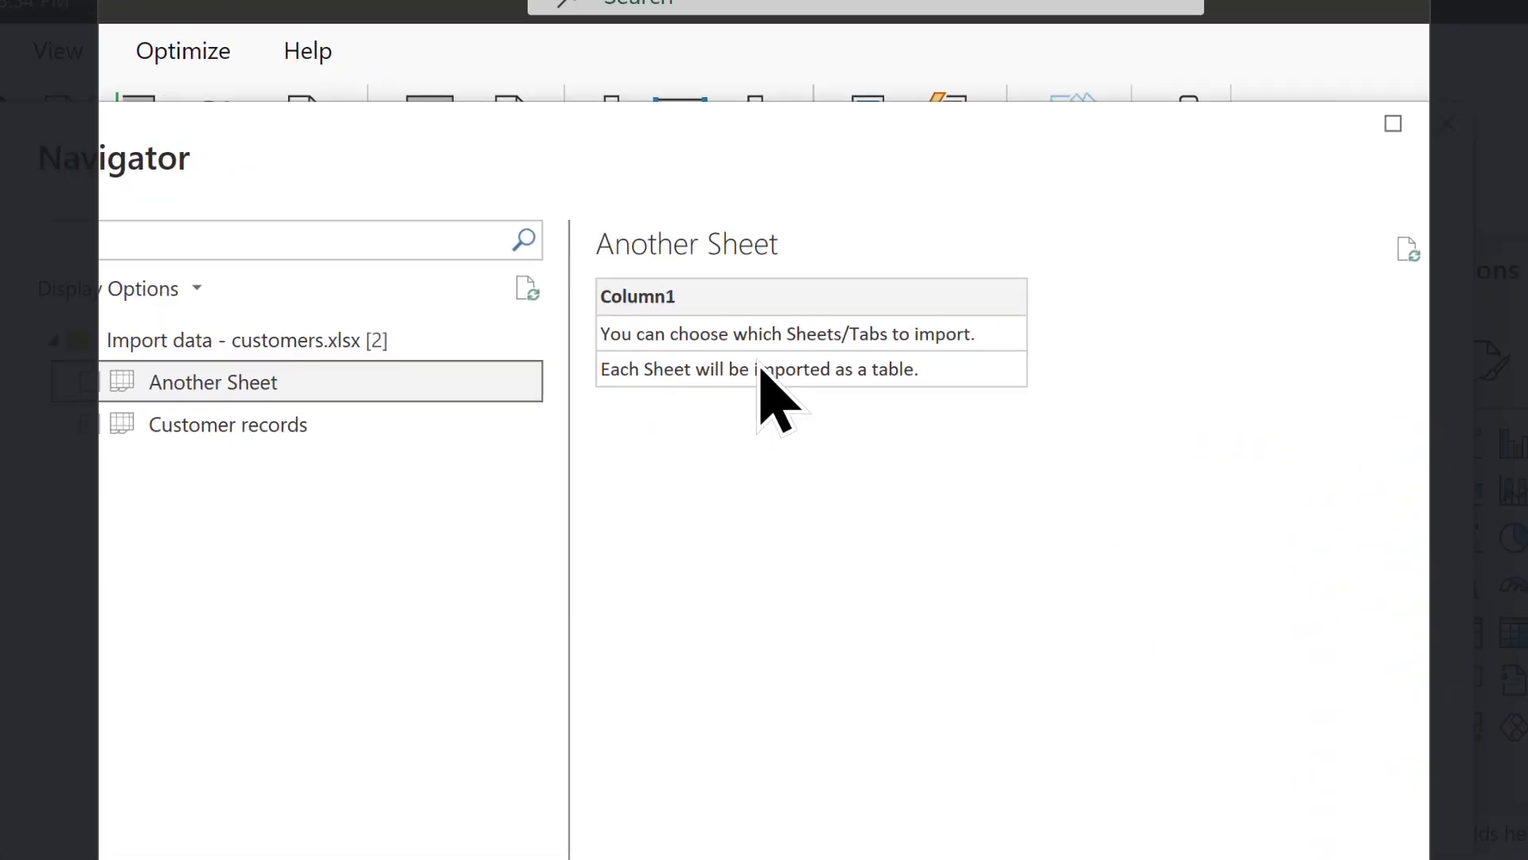
left_click(191, 460)
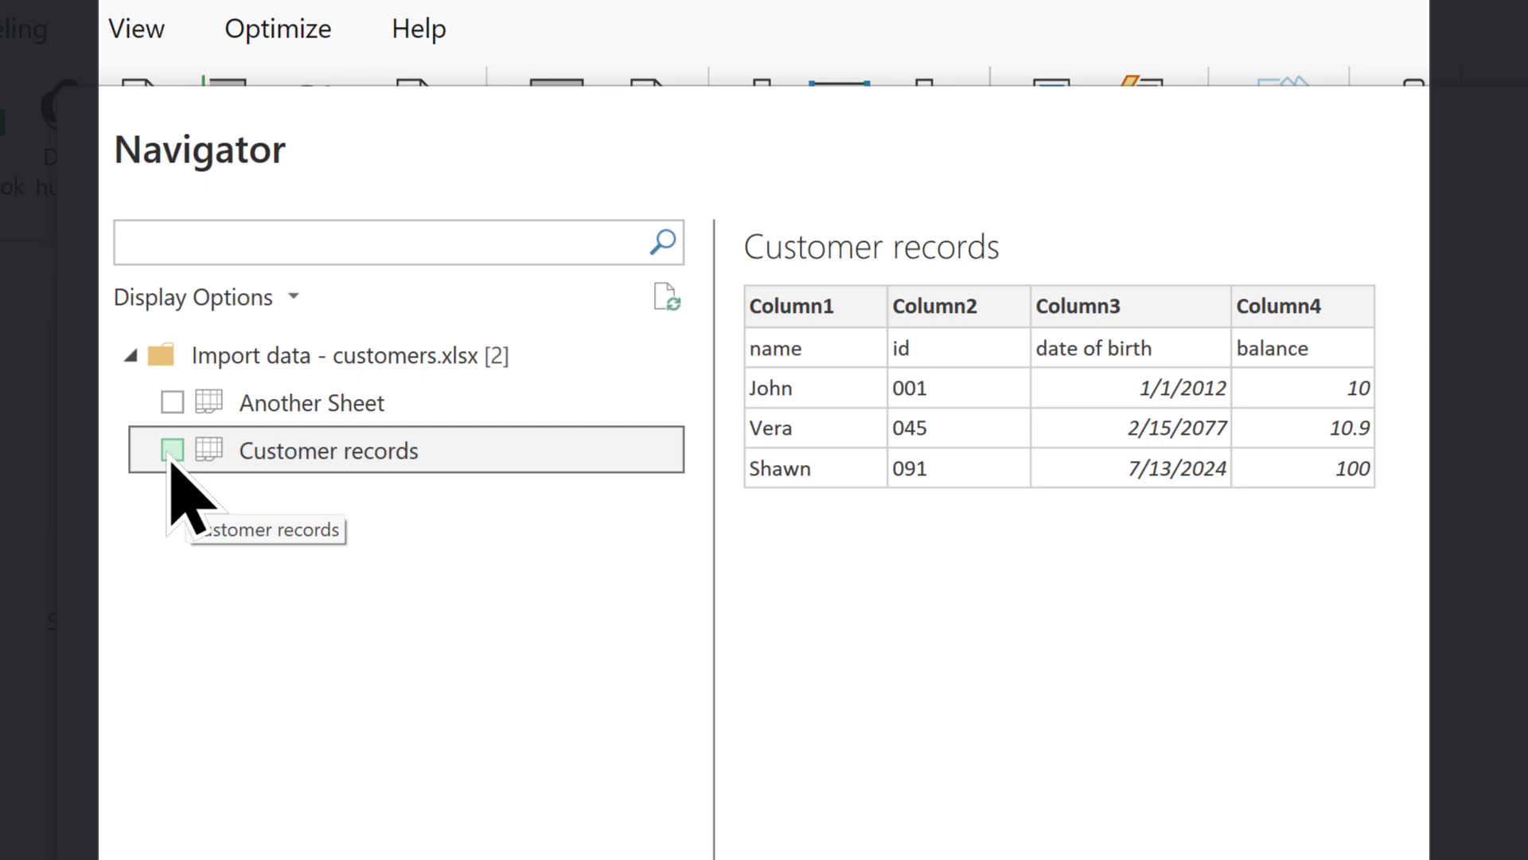
left_click(172, 403)
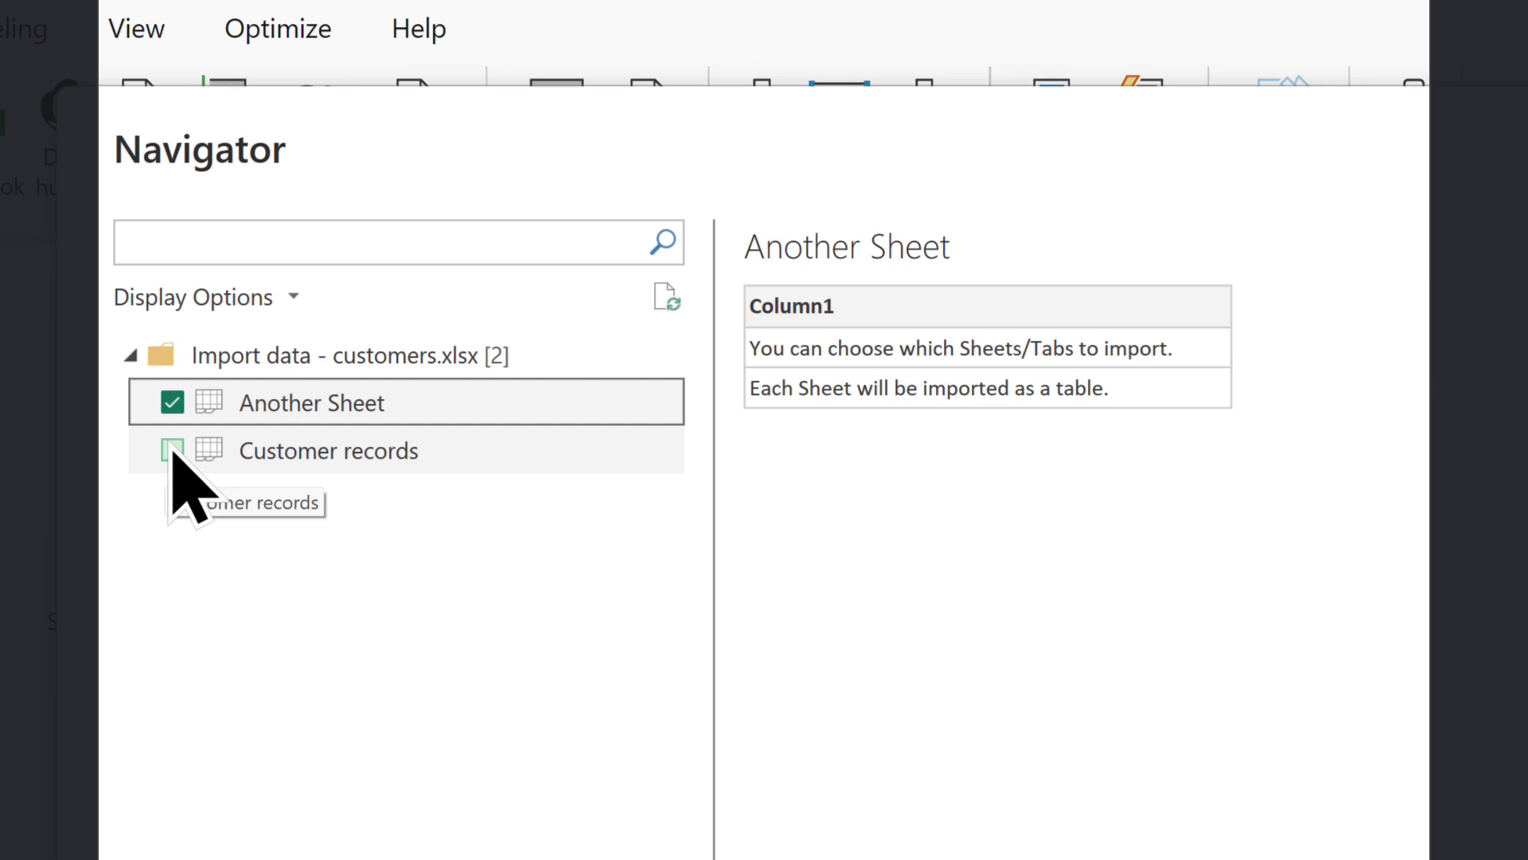
left_click(171, 451)
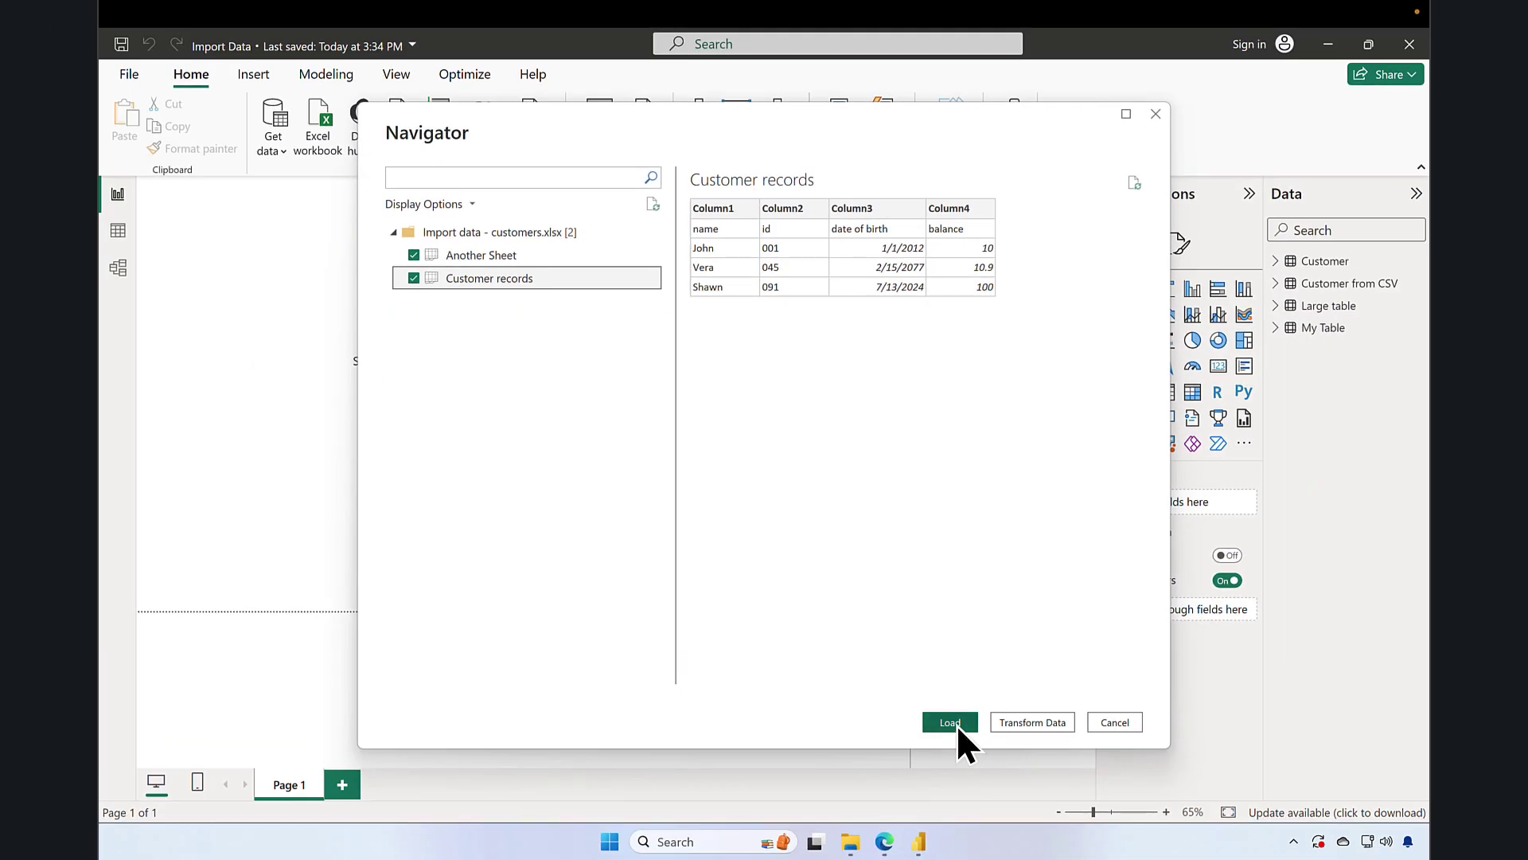
left_click(952, 722)
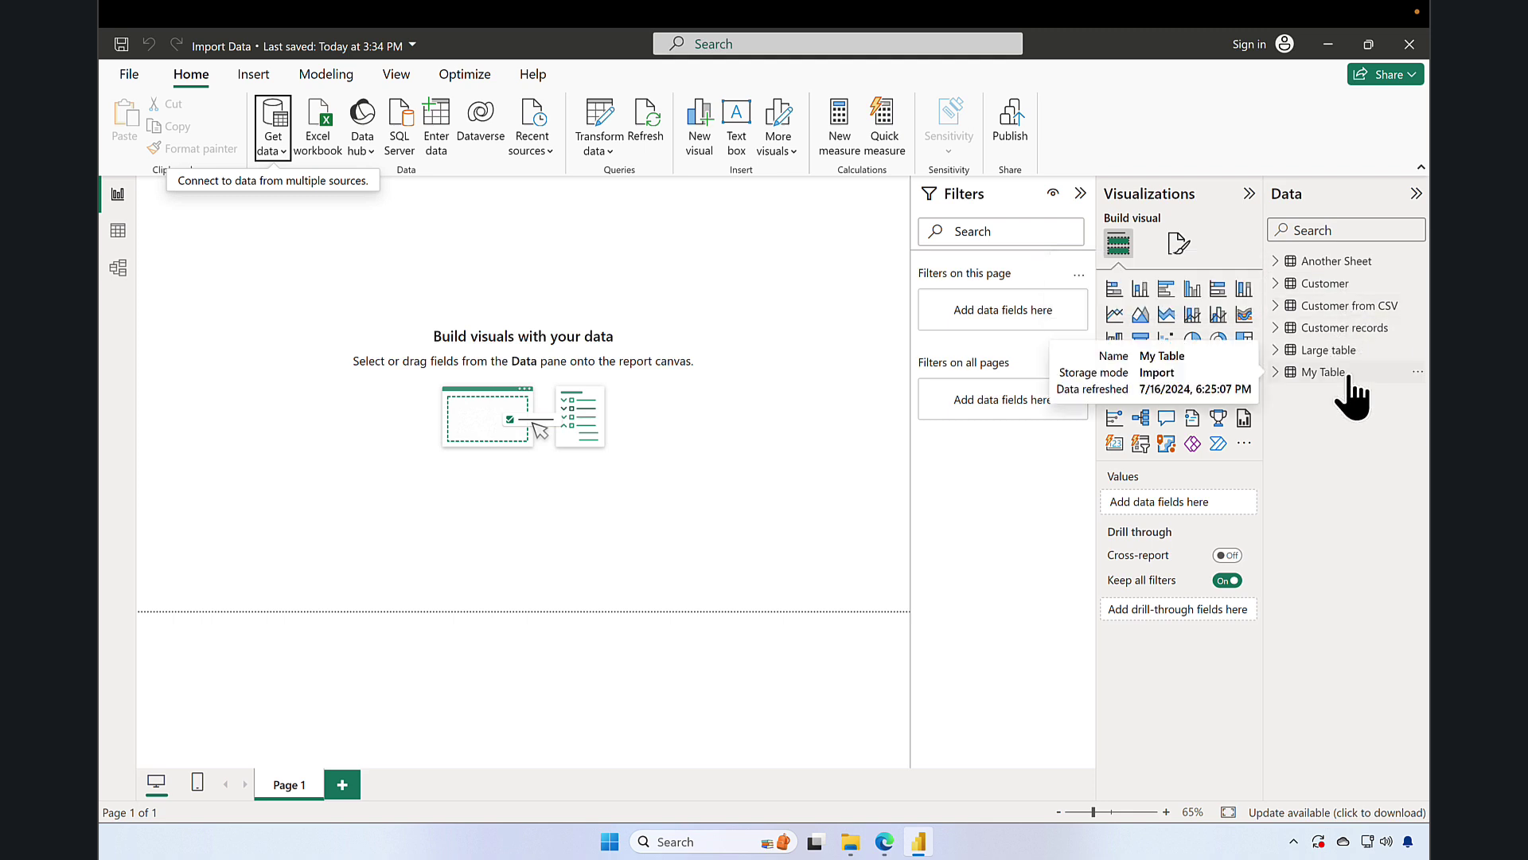
Step: Examine the imported rows of the Another Sheet and Customer records tables in Table view
left_click(118, 230)
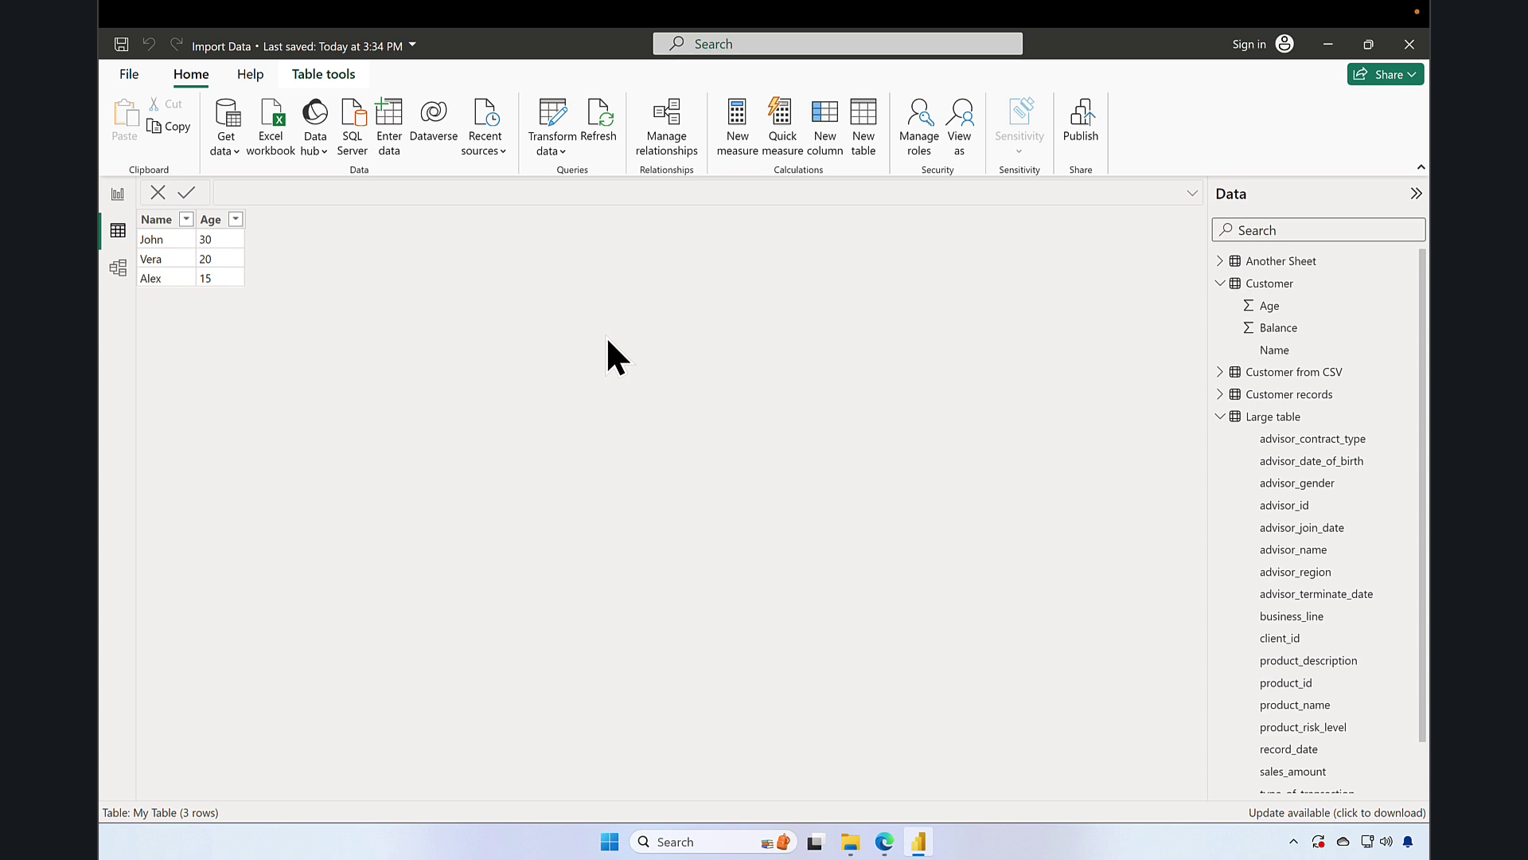
left_click(1305, 260)
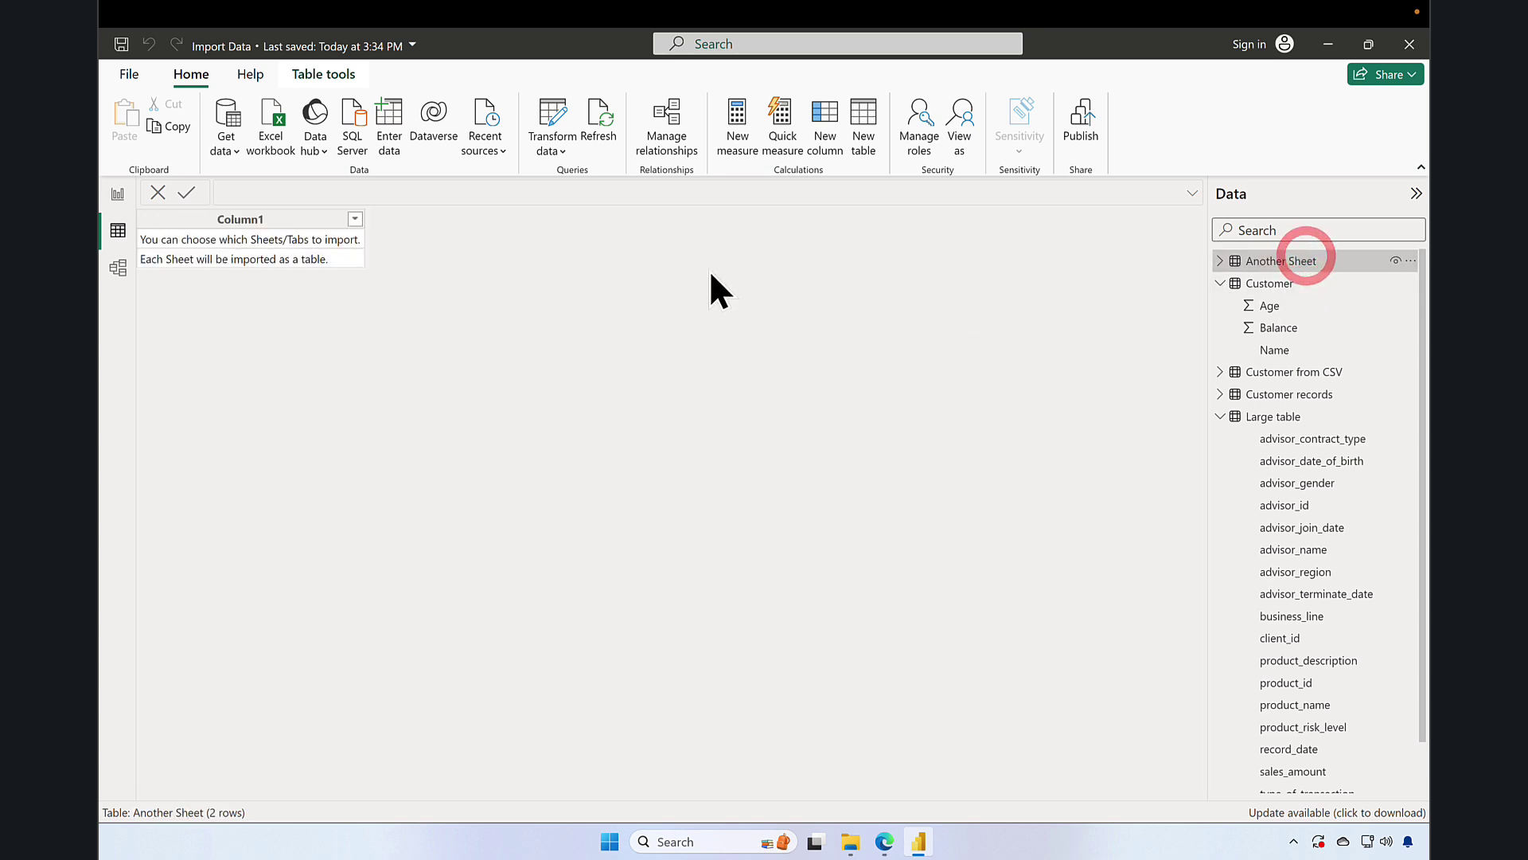
left_click(189, 224)
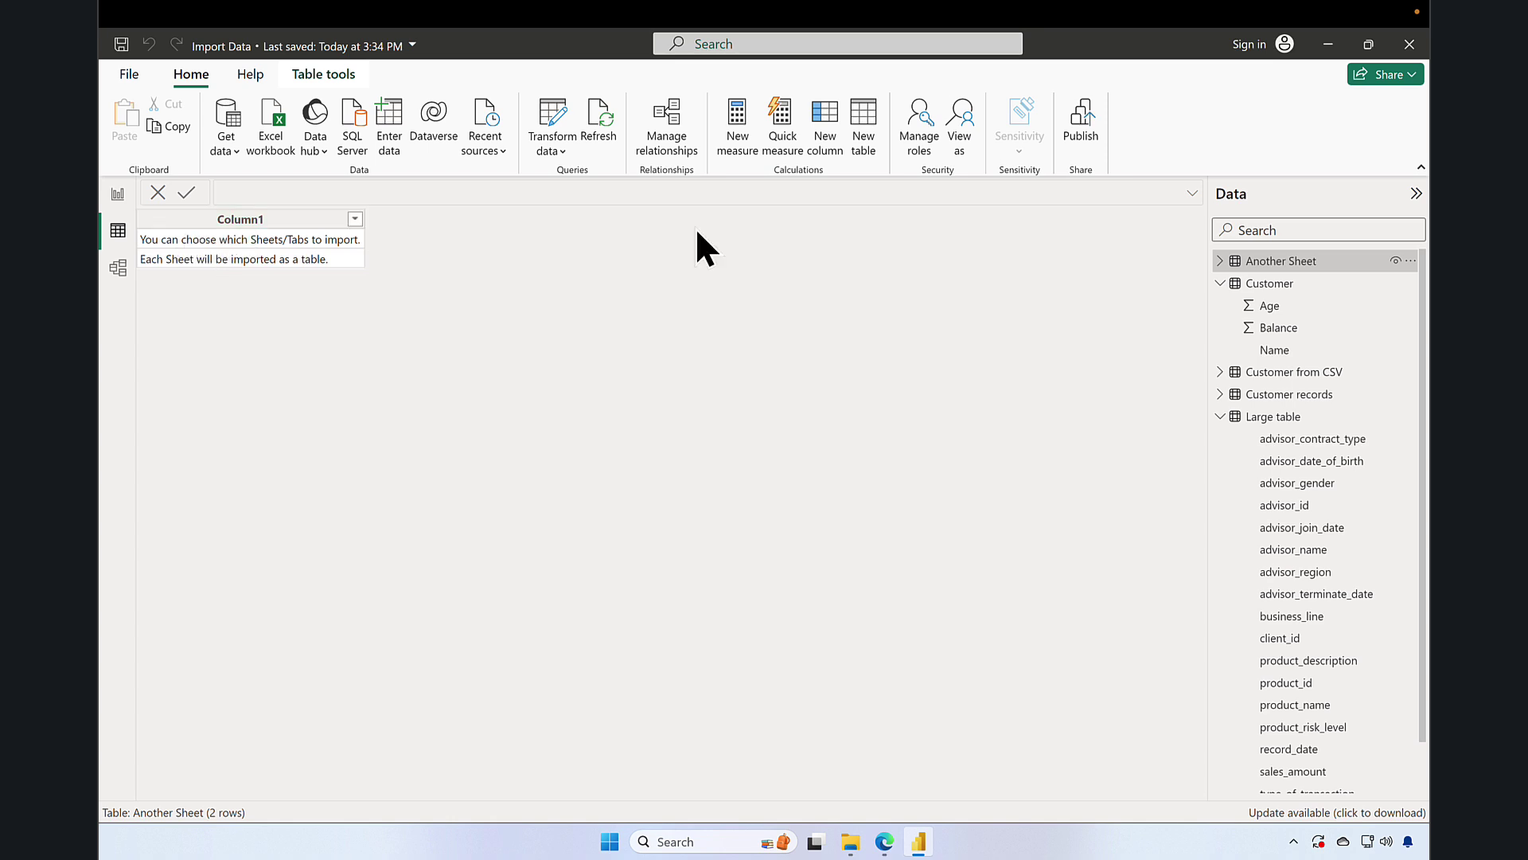
left_click(1257, 394)
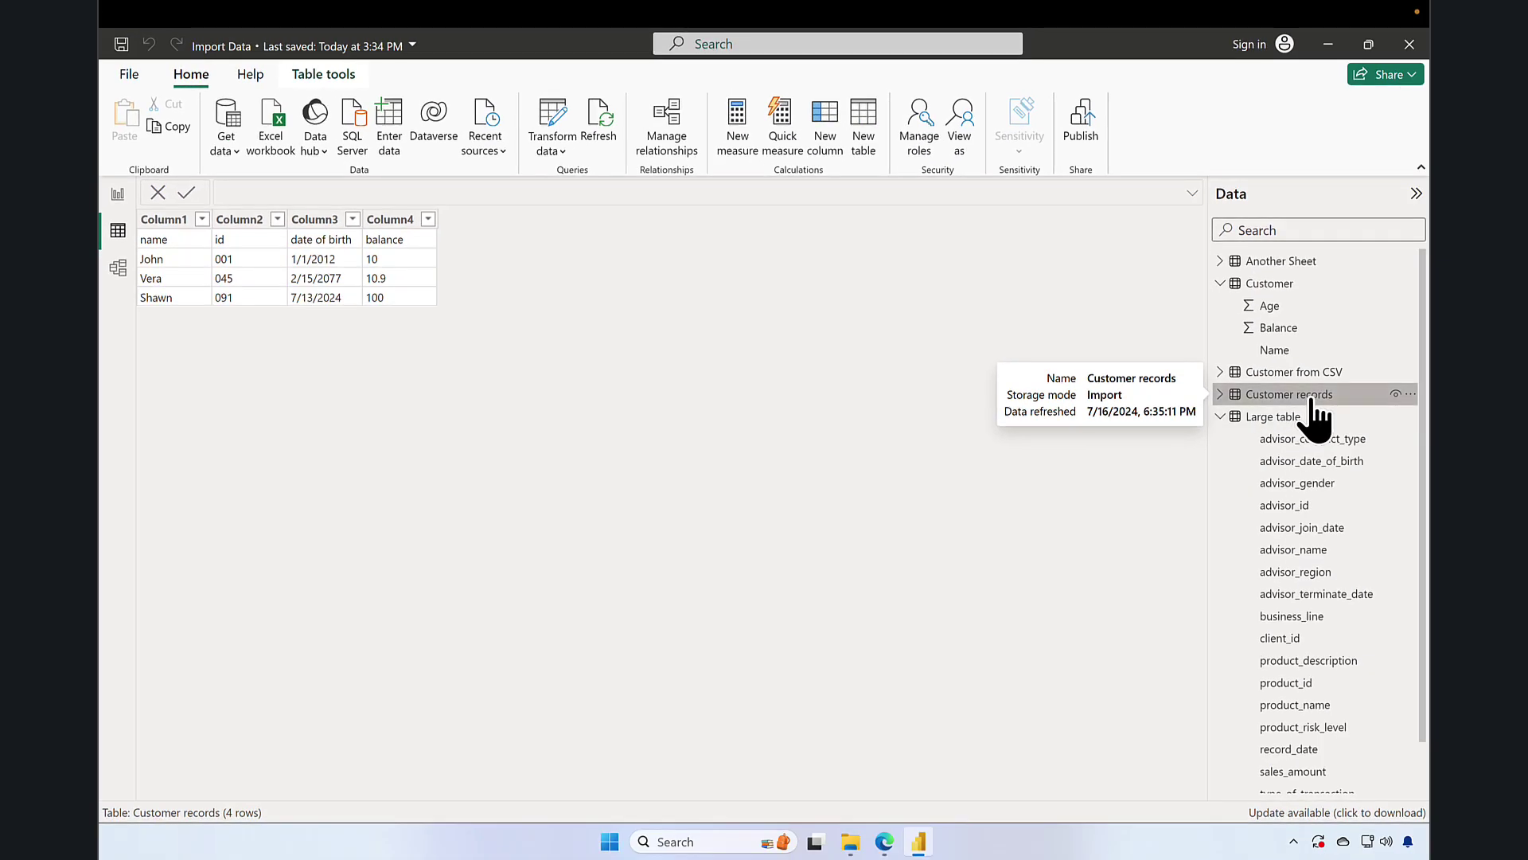
Step: Edit the Customer records query to use its first row as headers and apply the change to the model
right_click(1318, 418)
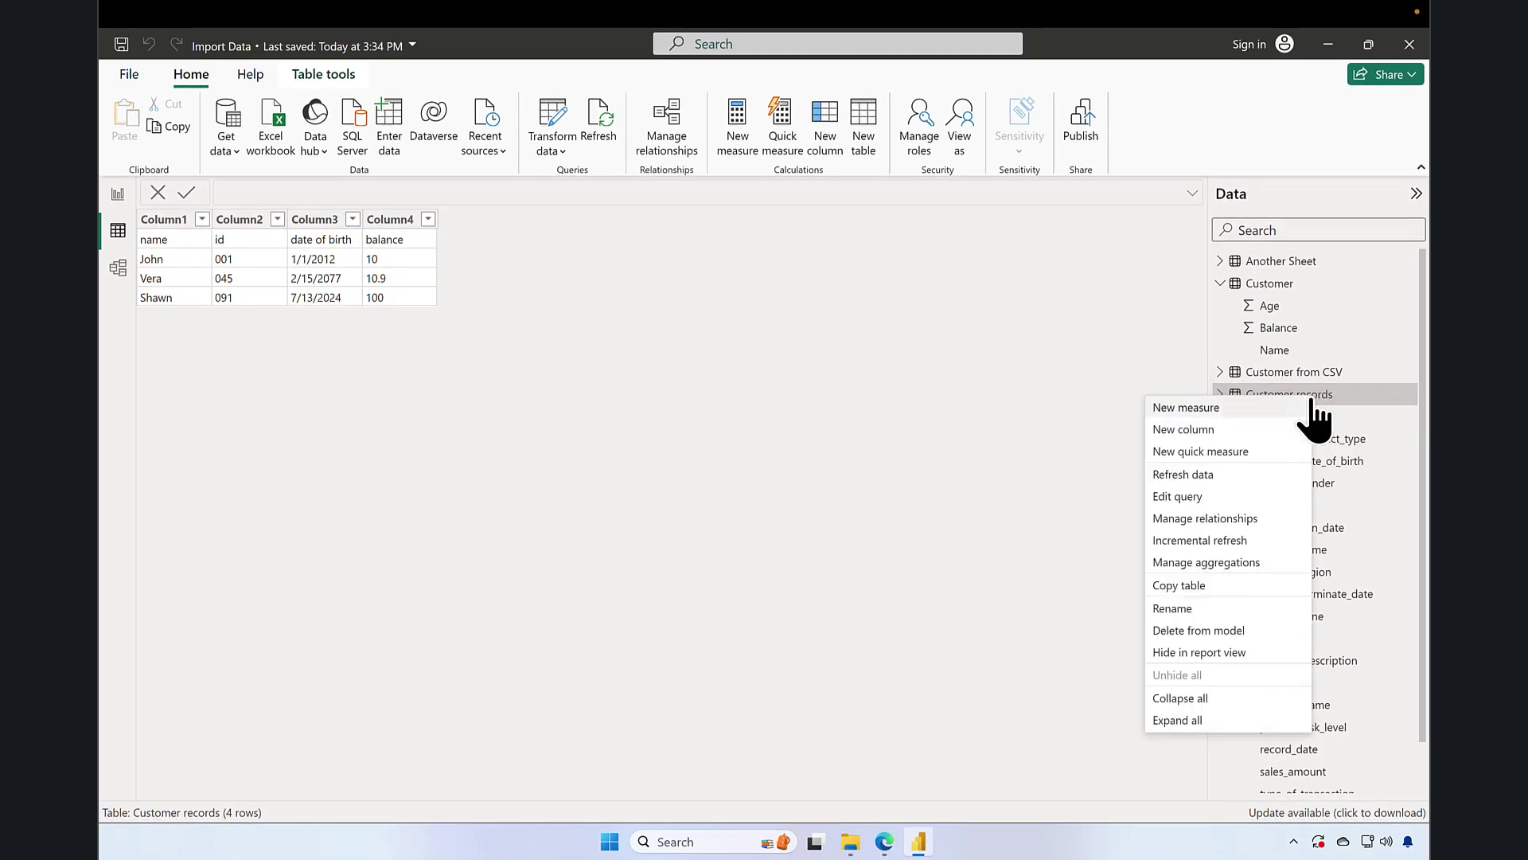
left_click(1242, 495)
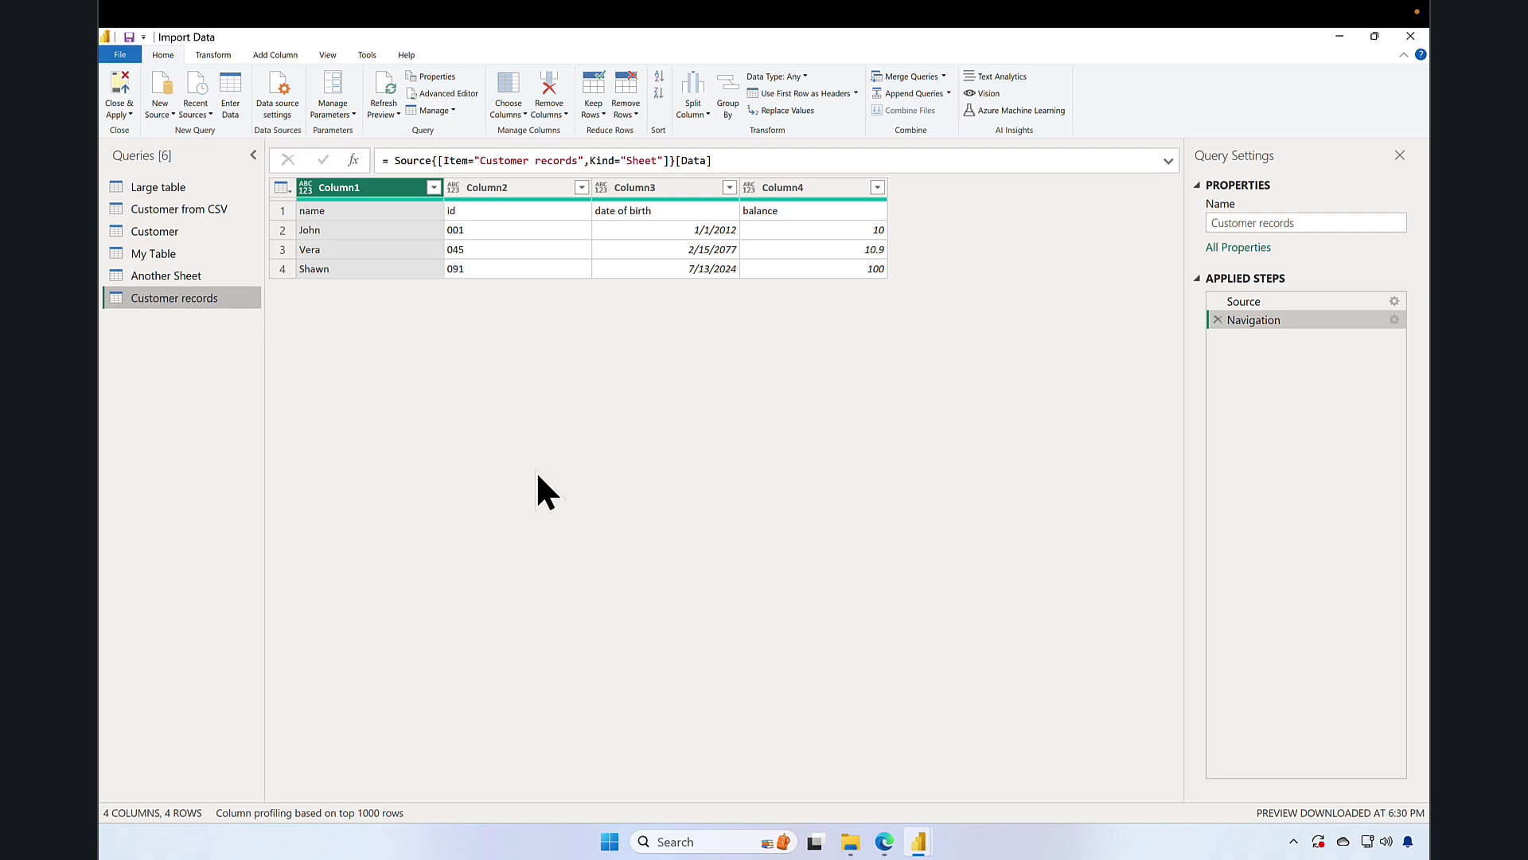
left_click(211, 54)
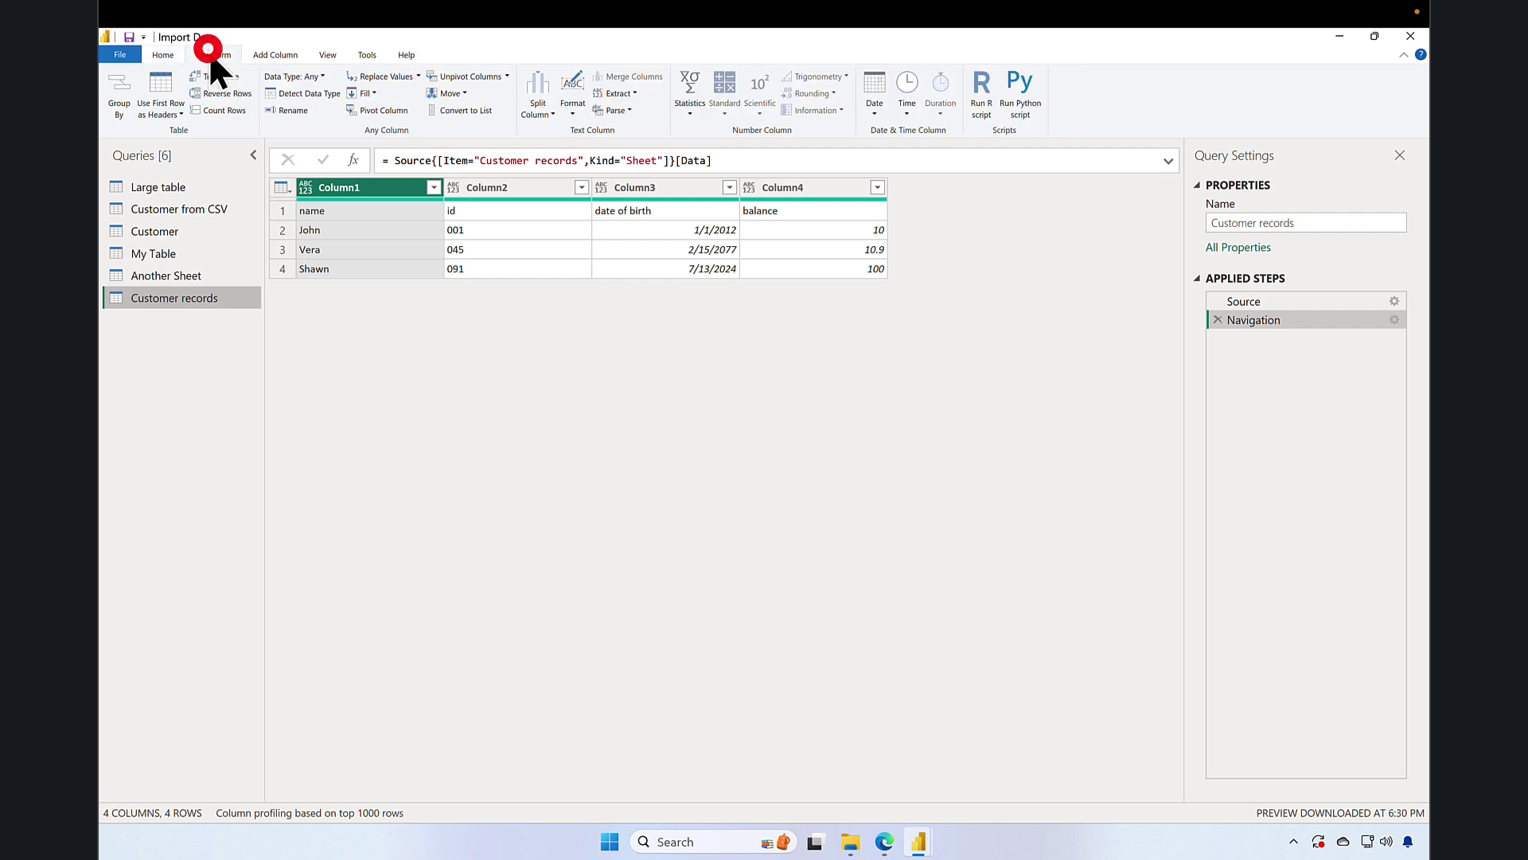
left_click(159, 76)
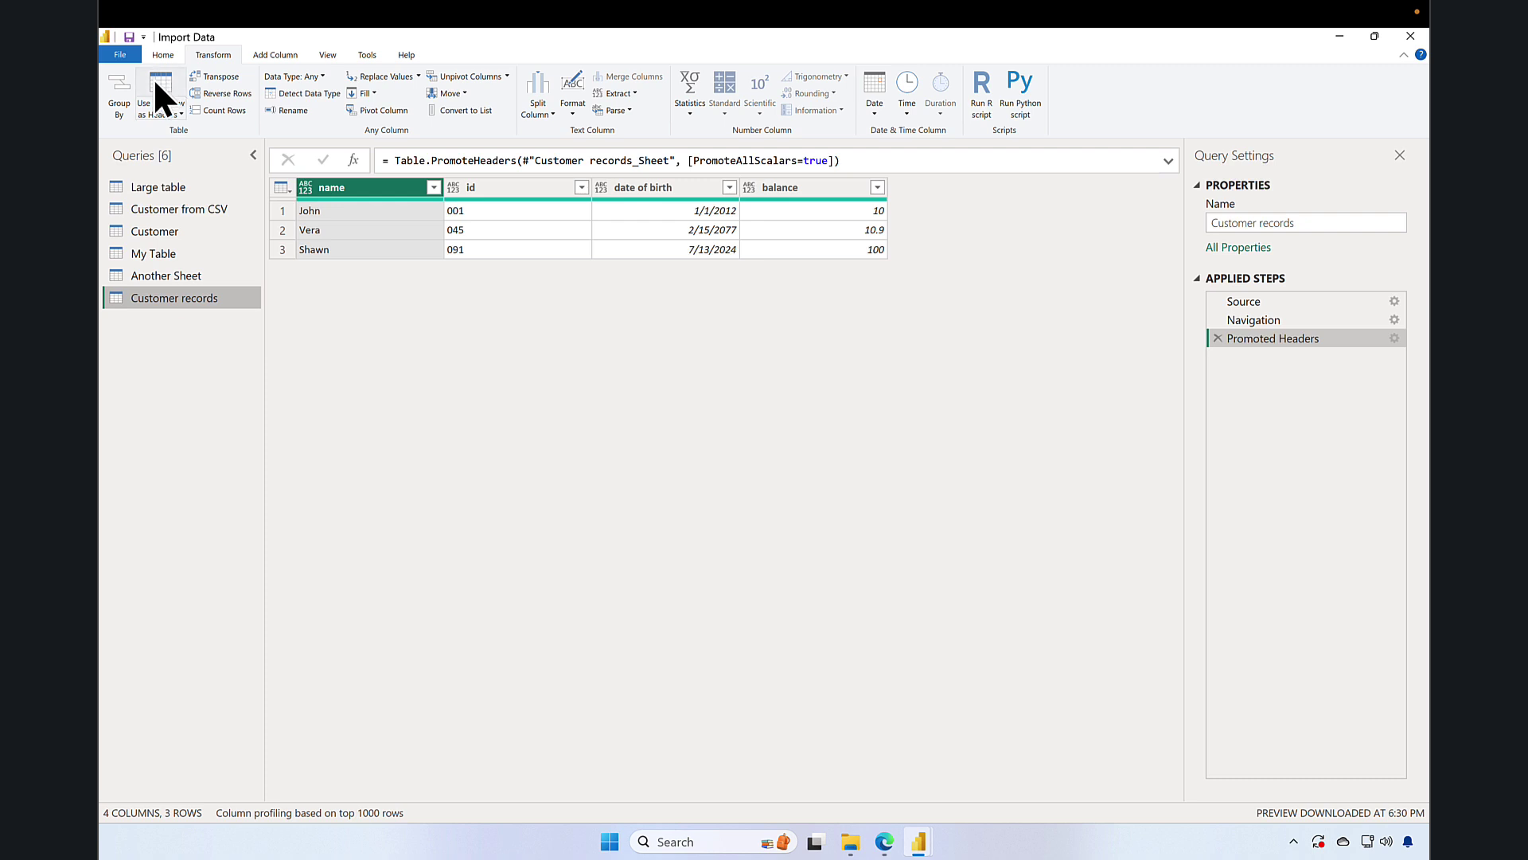
left_click(167, 54)
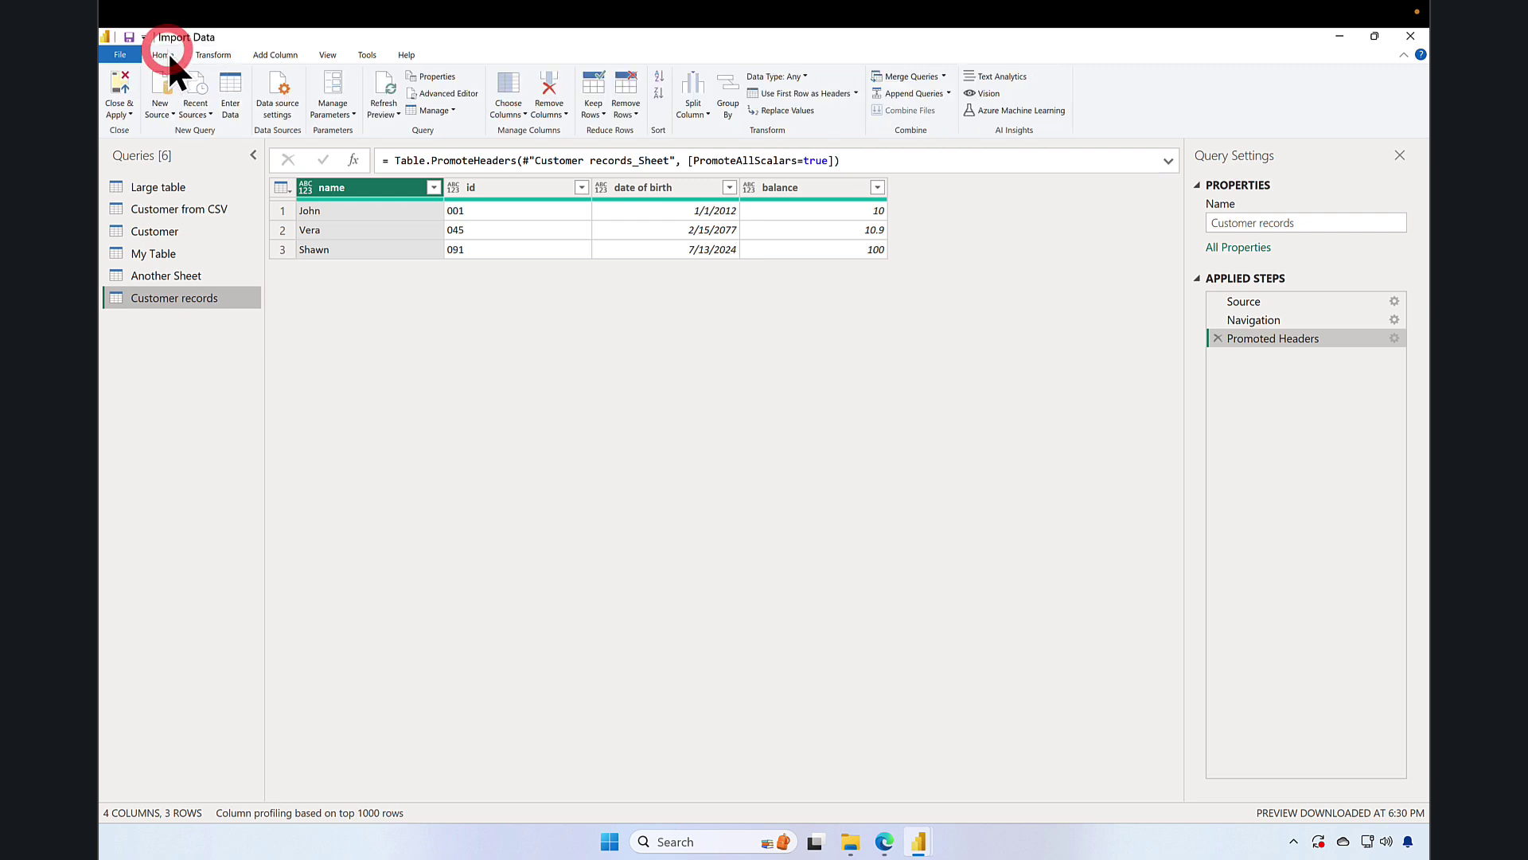
left_click(121, 73)
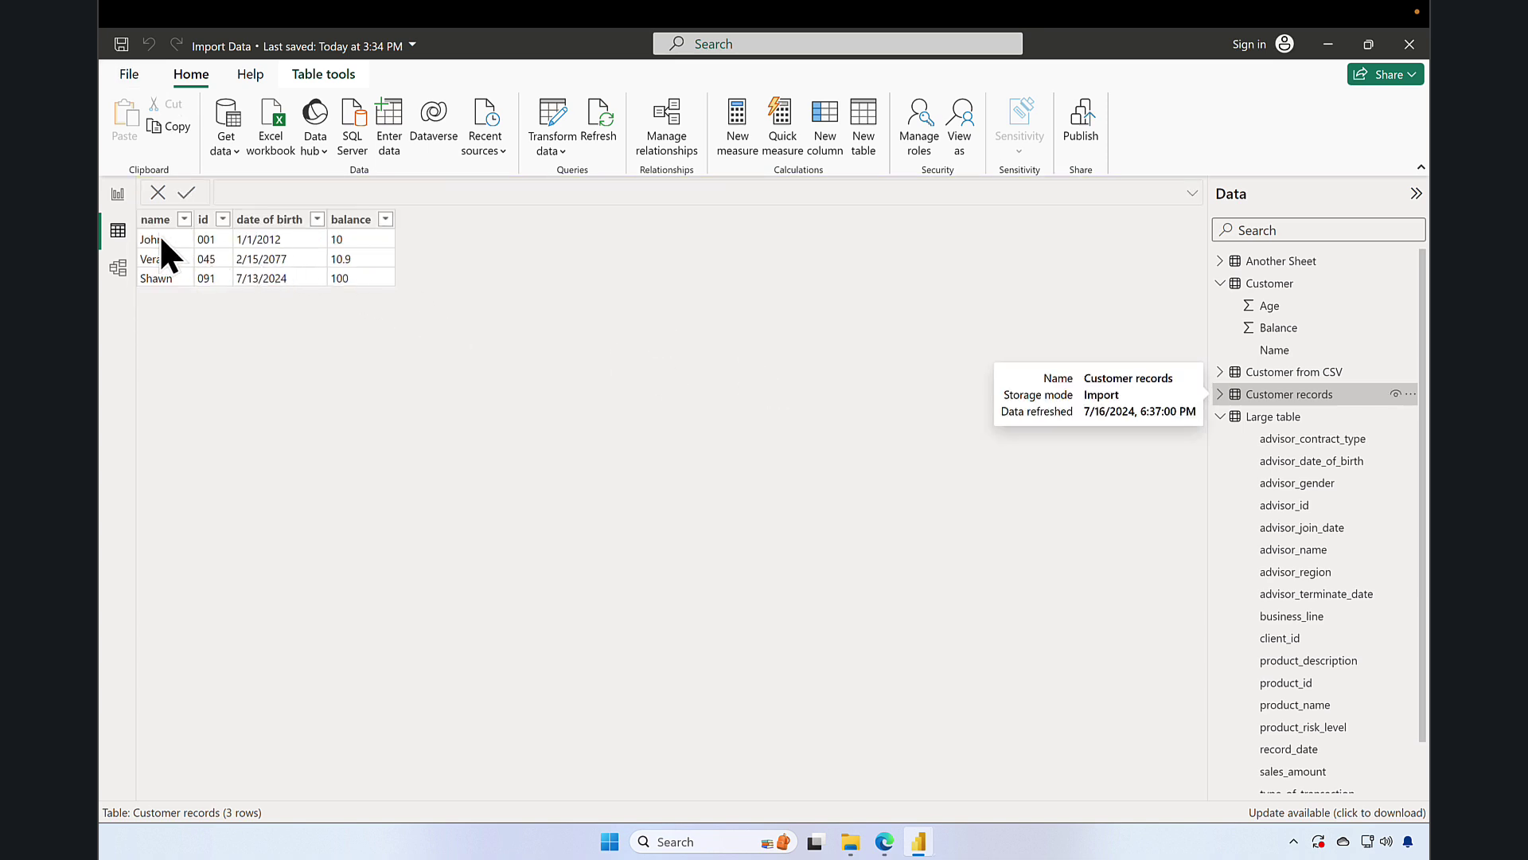
left_click_drag(151, 221, 227, 222)
left_click_drag(267, 220, 246, 293)
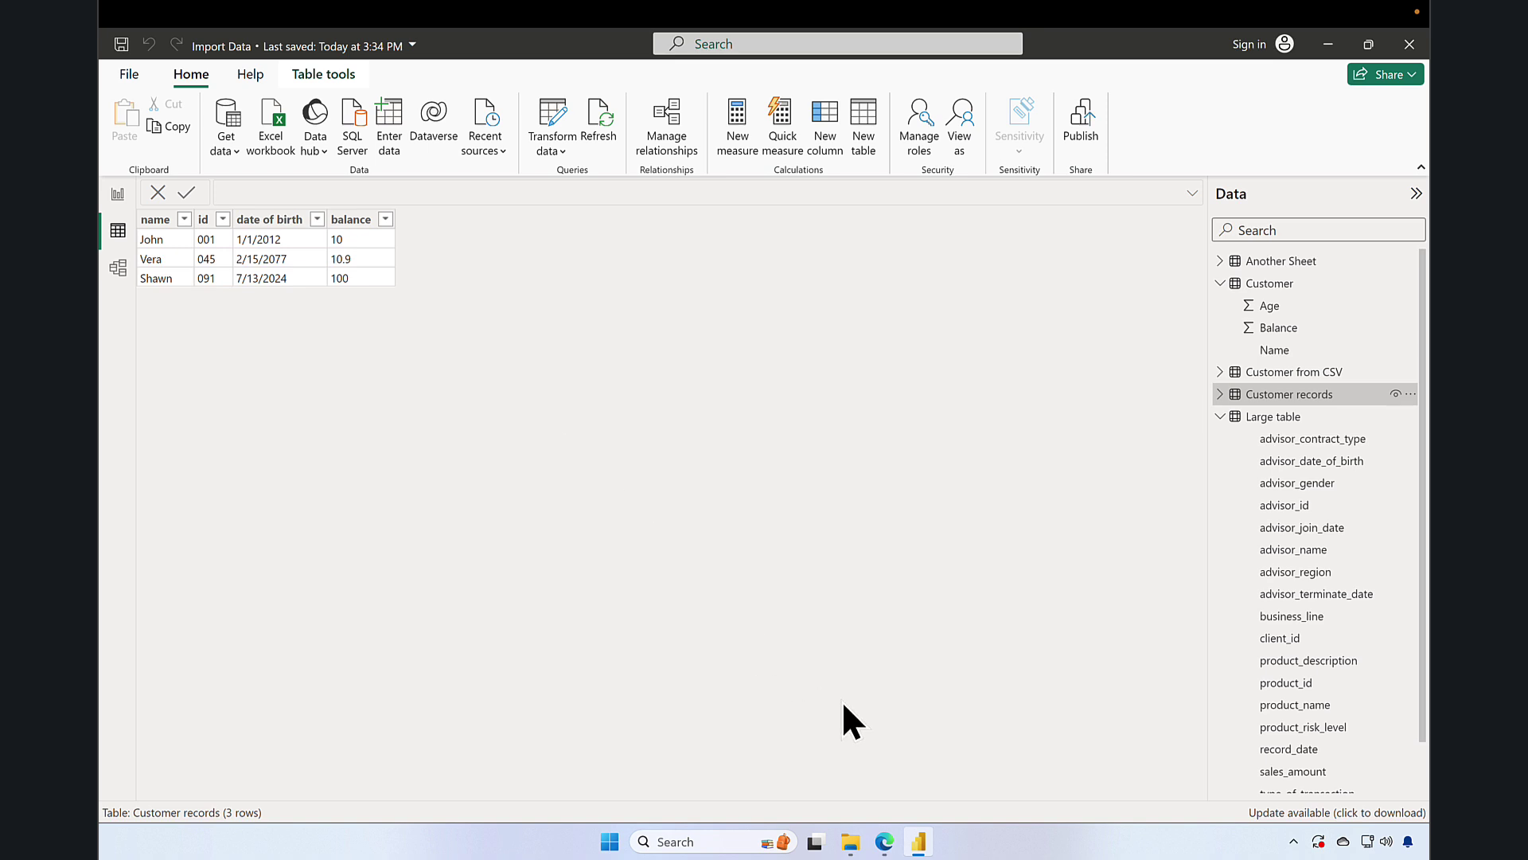
Step: Switch to the customers workbook in Excel for the web and enter a new customer's name in cell A5
left_click(885, 841)
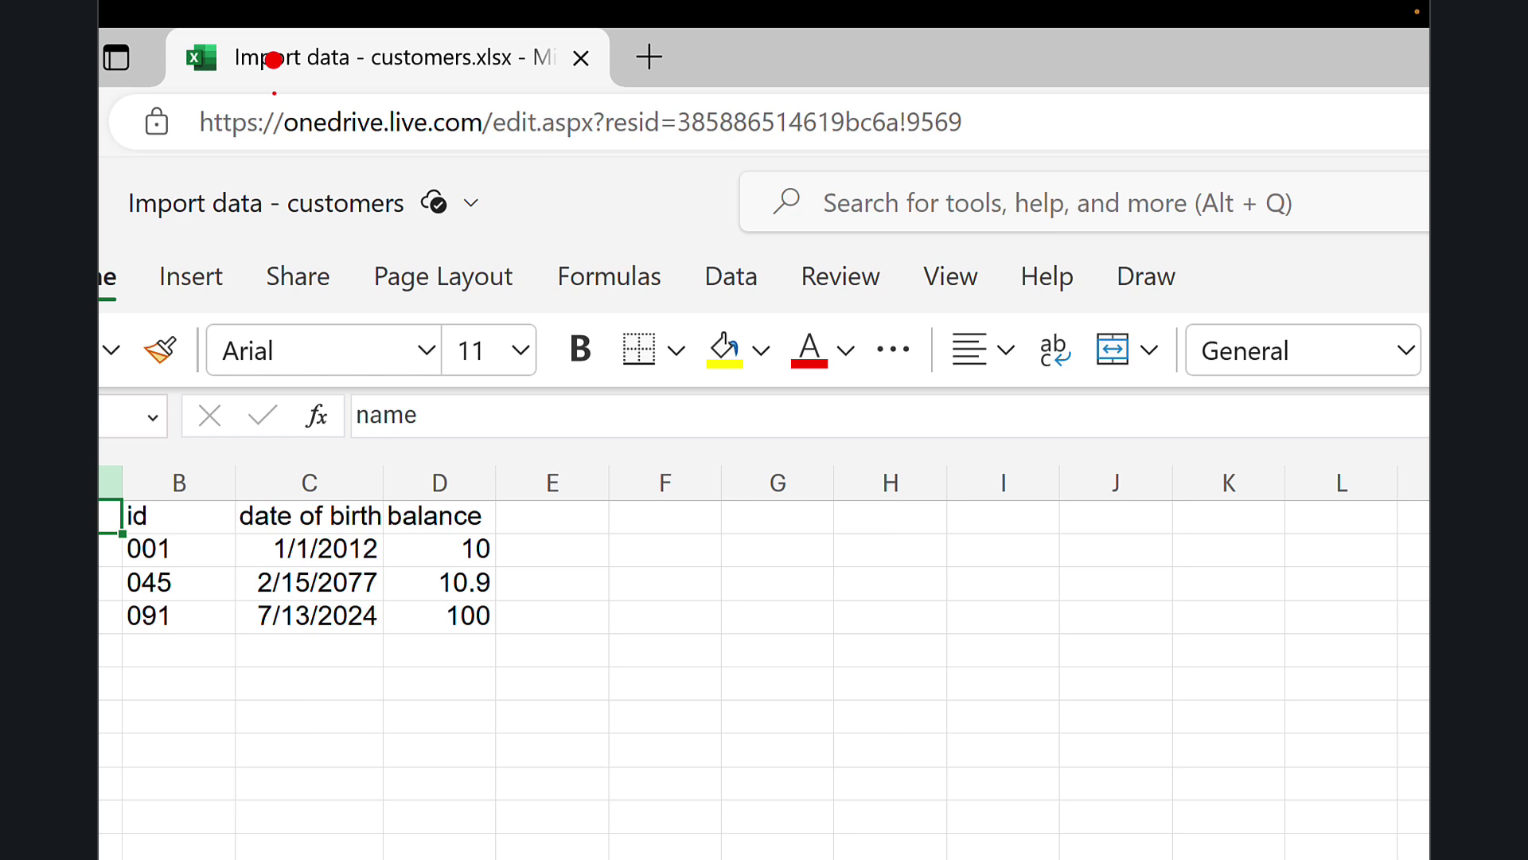
left_click(274, 59)
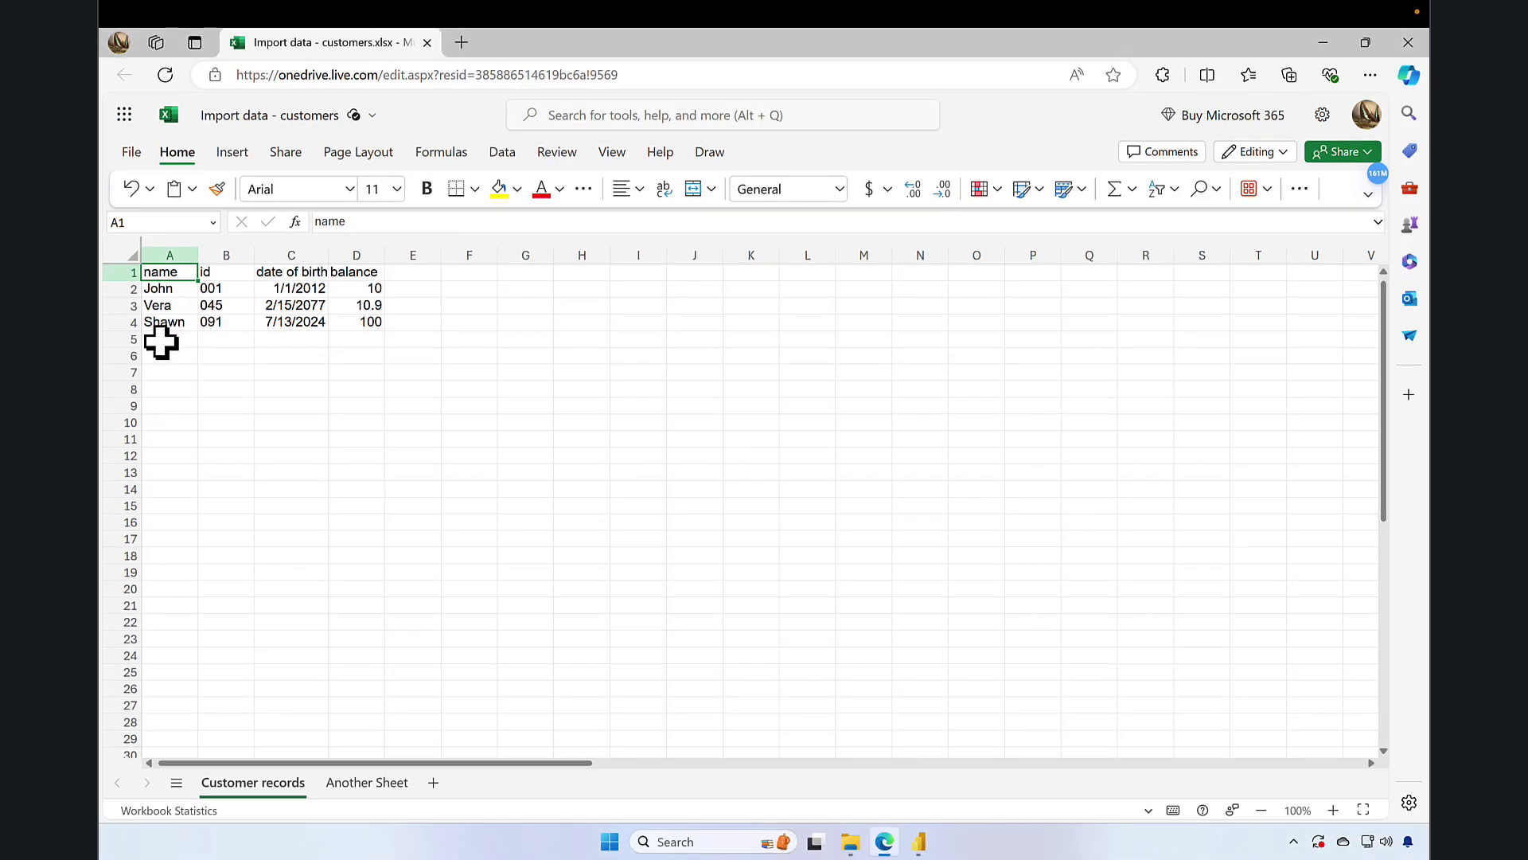
left_click(162, 341)
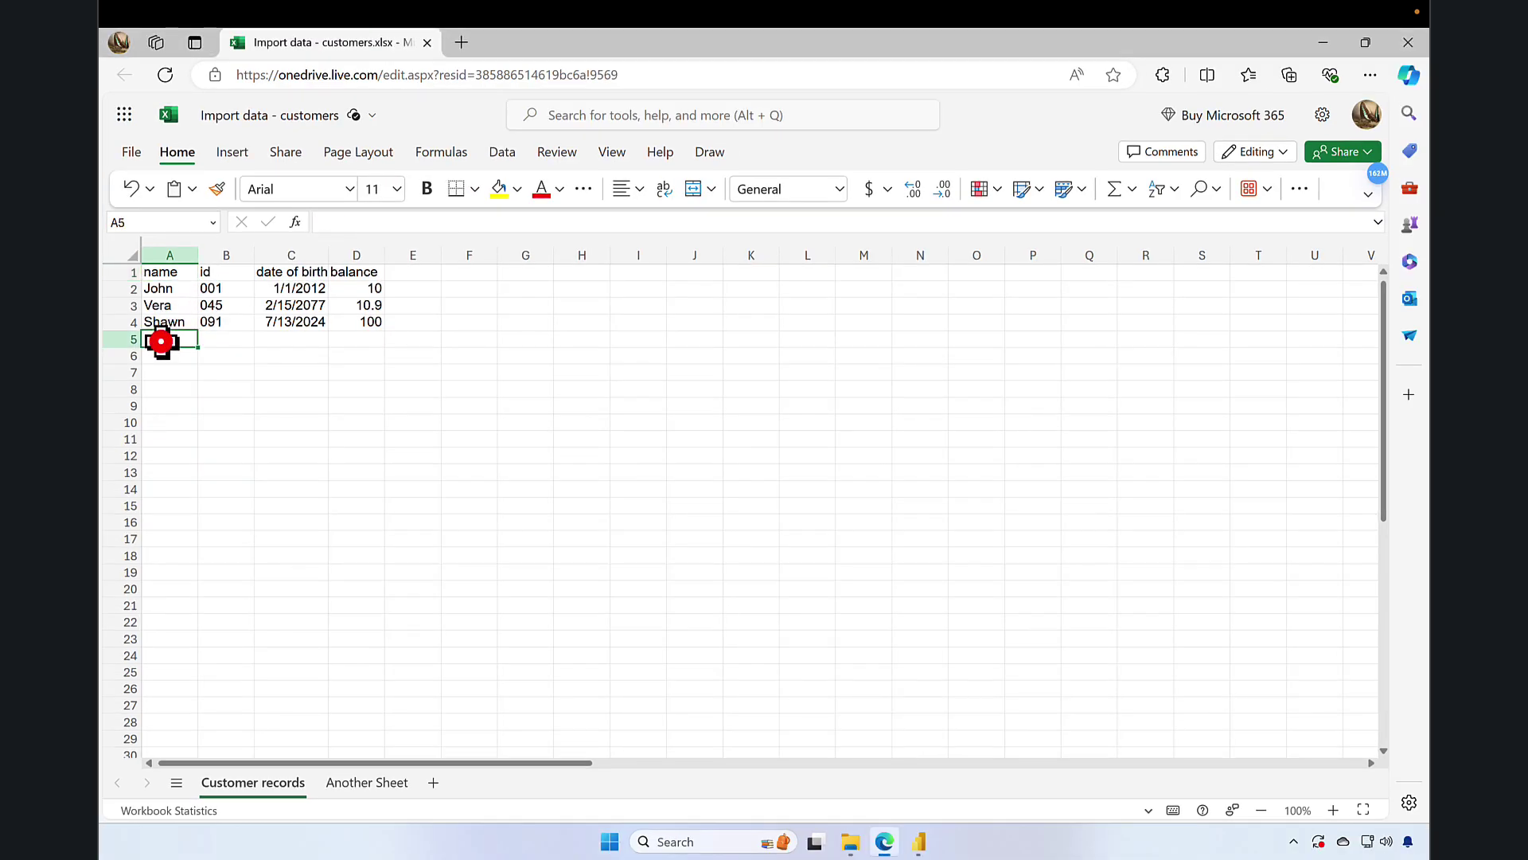
type("A")
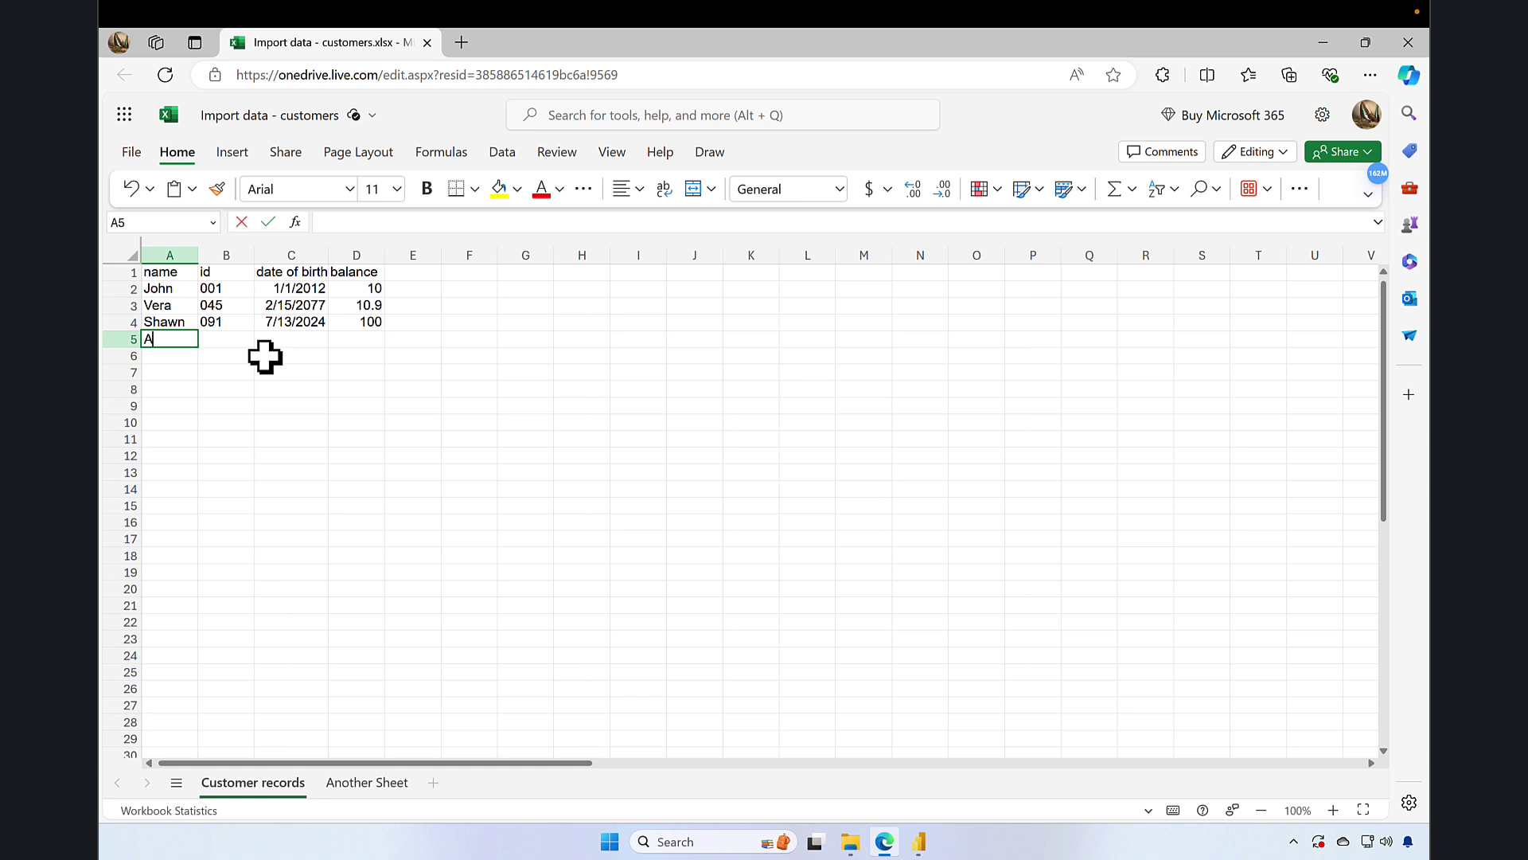
type("lan")
key("Tab")
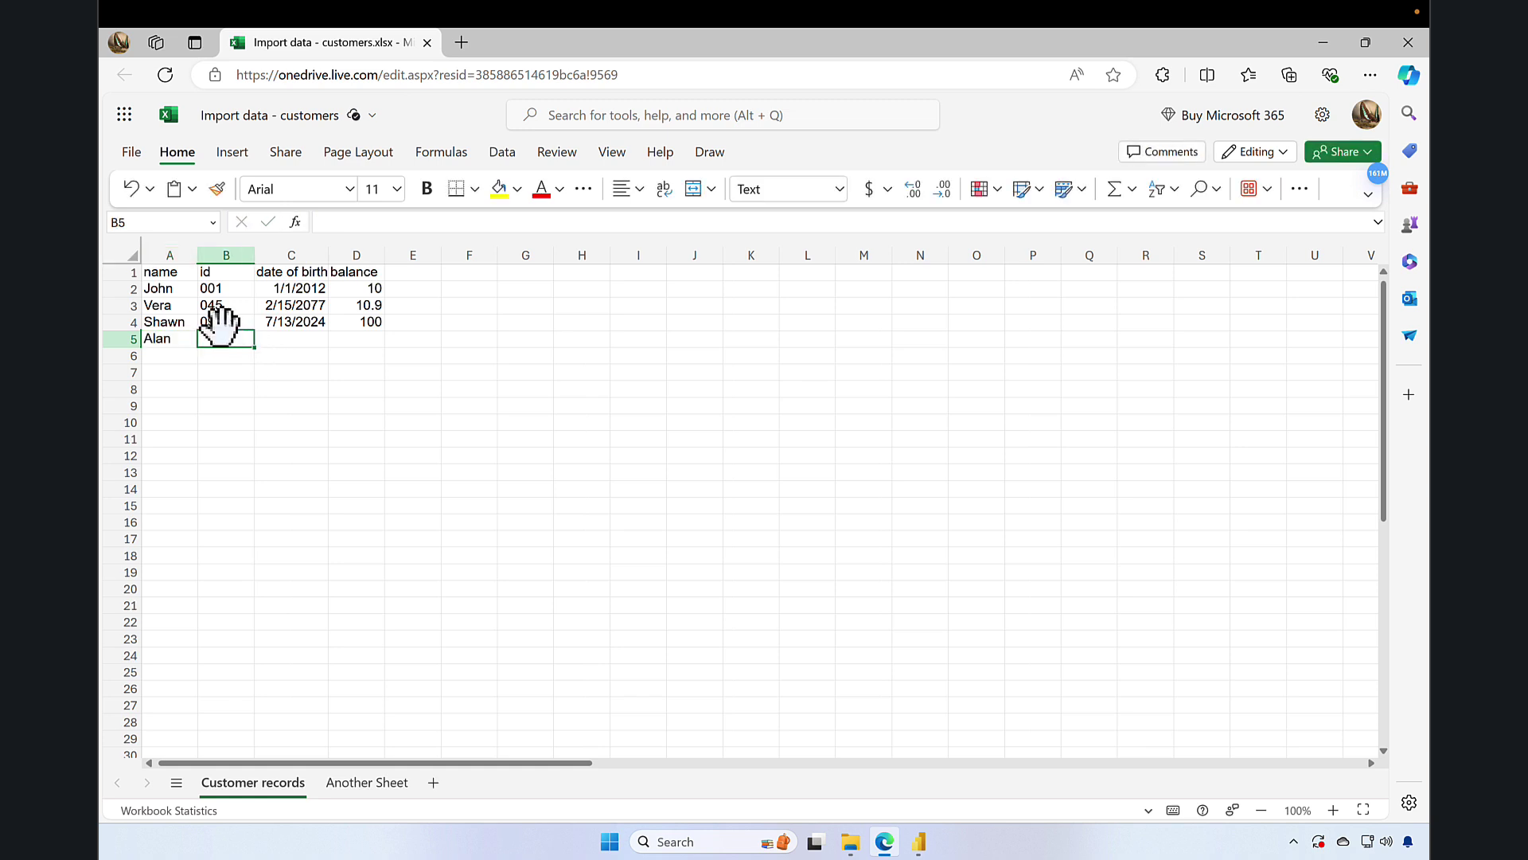
Step: Copy the id, date of birth and balance from row 4 into row 5 for the new customer
left_click_drag(216, 325, 359, 318)
key("ctrl+c")
left_click(215, 342)
key("ctrl+v")
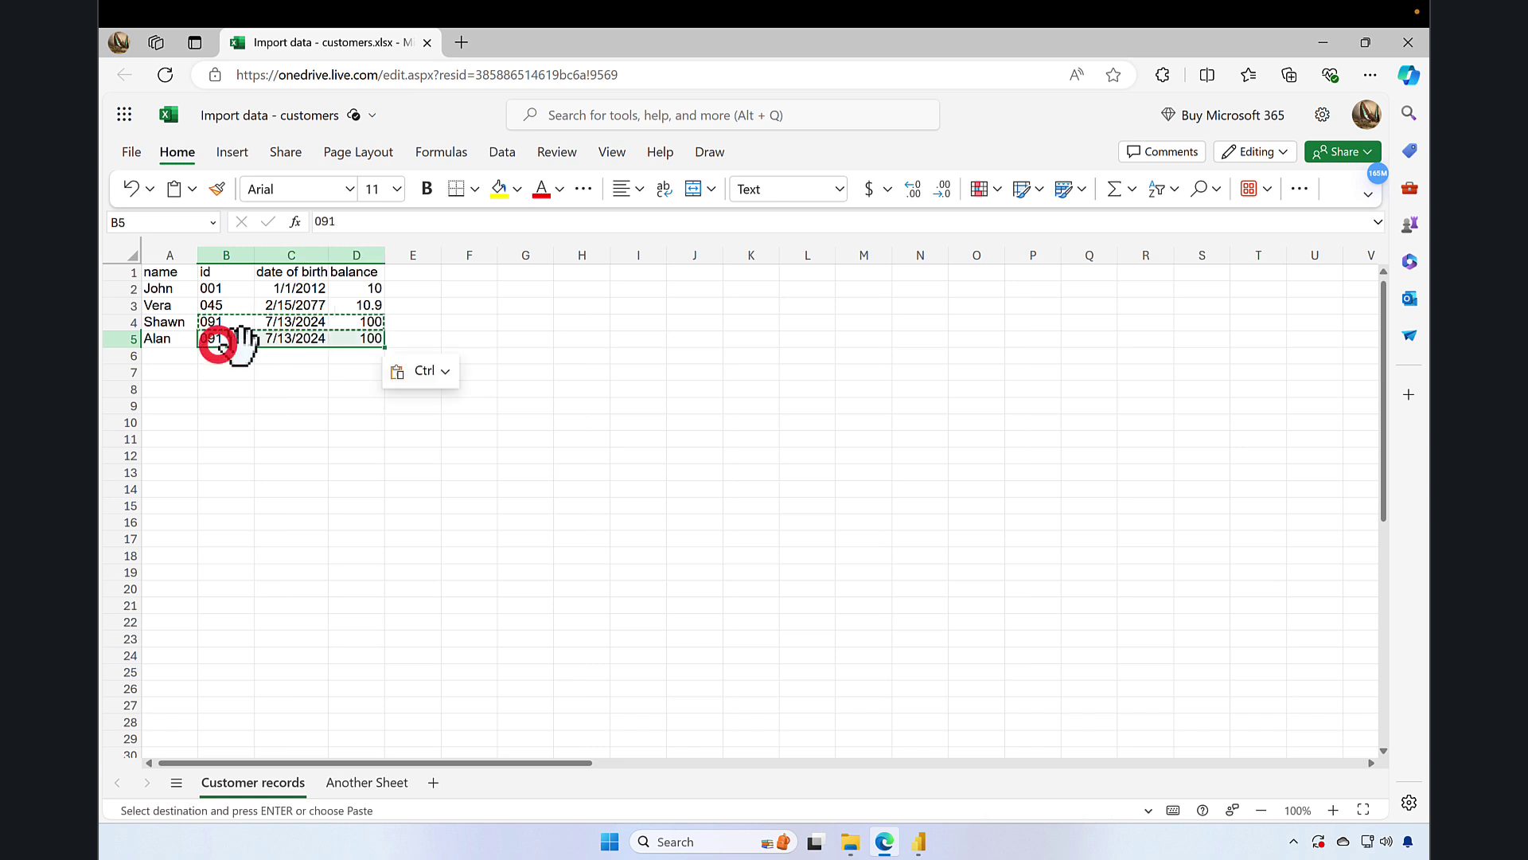
left_click(287, 319)
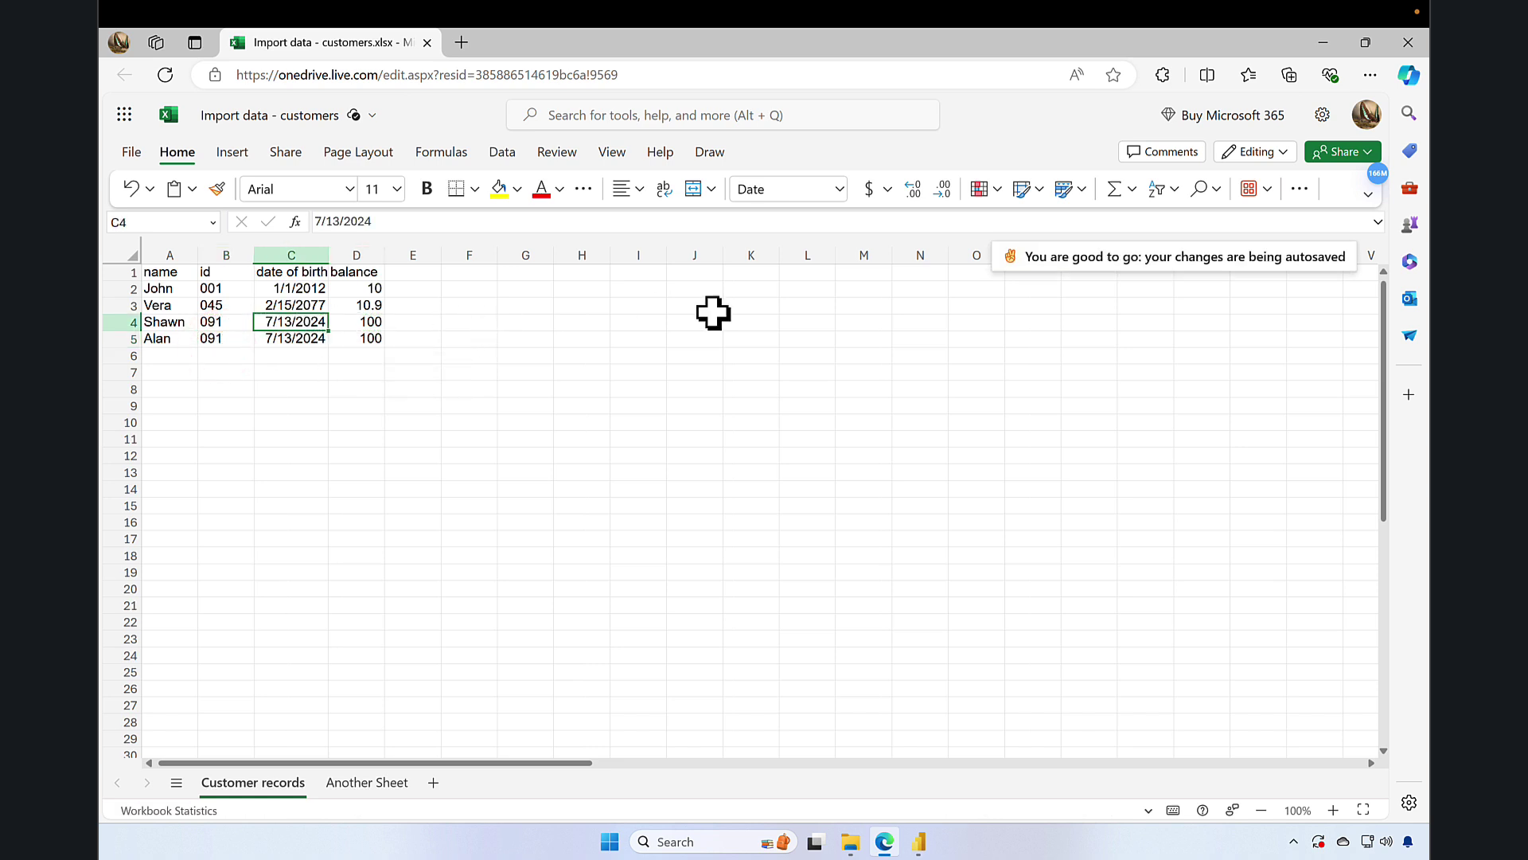
Step: Return to Power BI Desktop and refresh the data of the Customer records table
left_click(1327, 43)
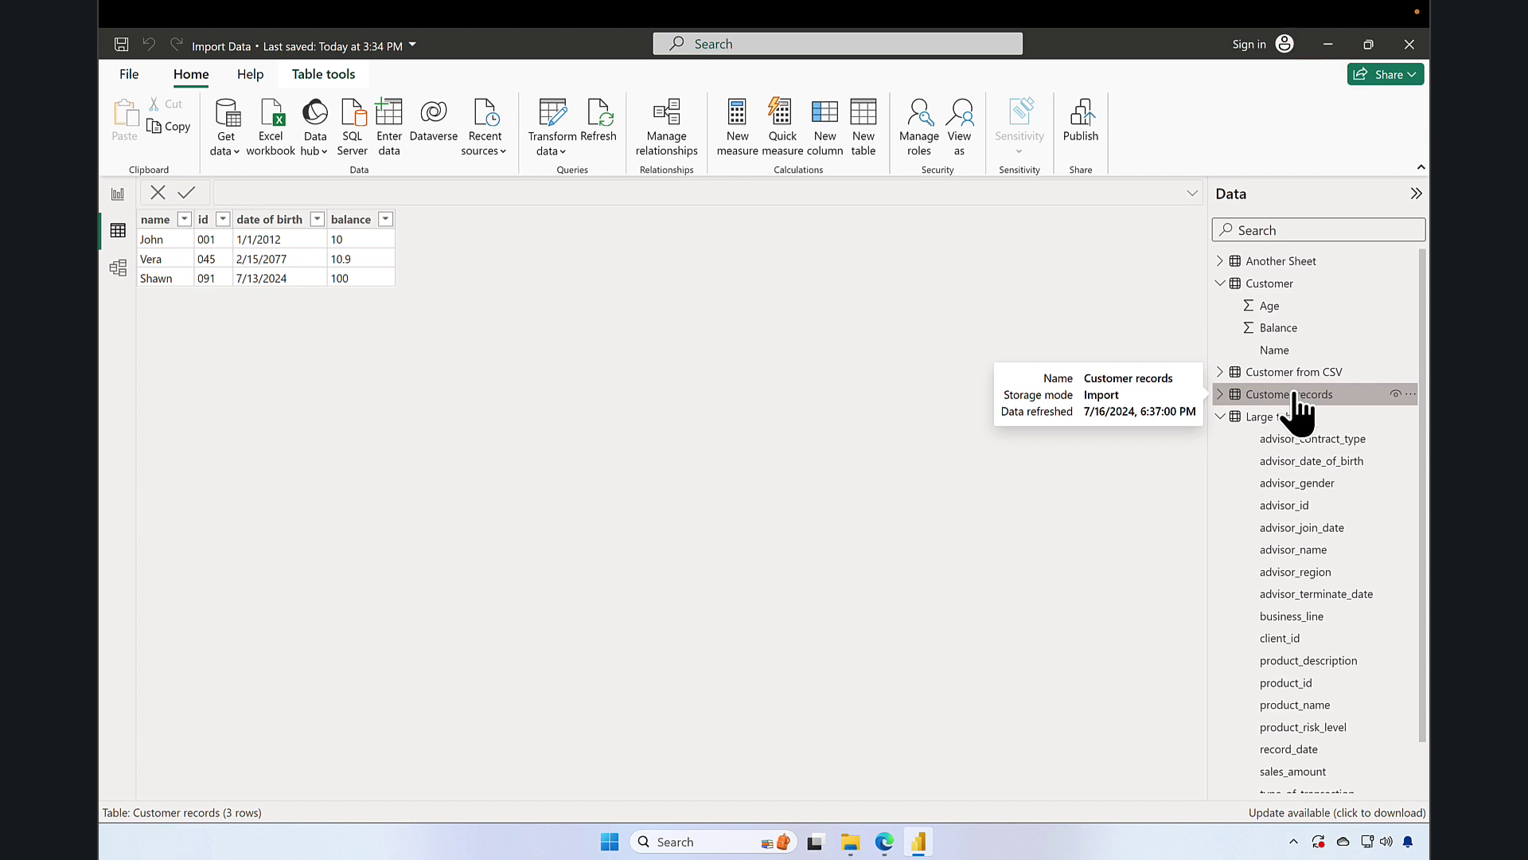
right_click(1297, 396)
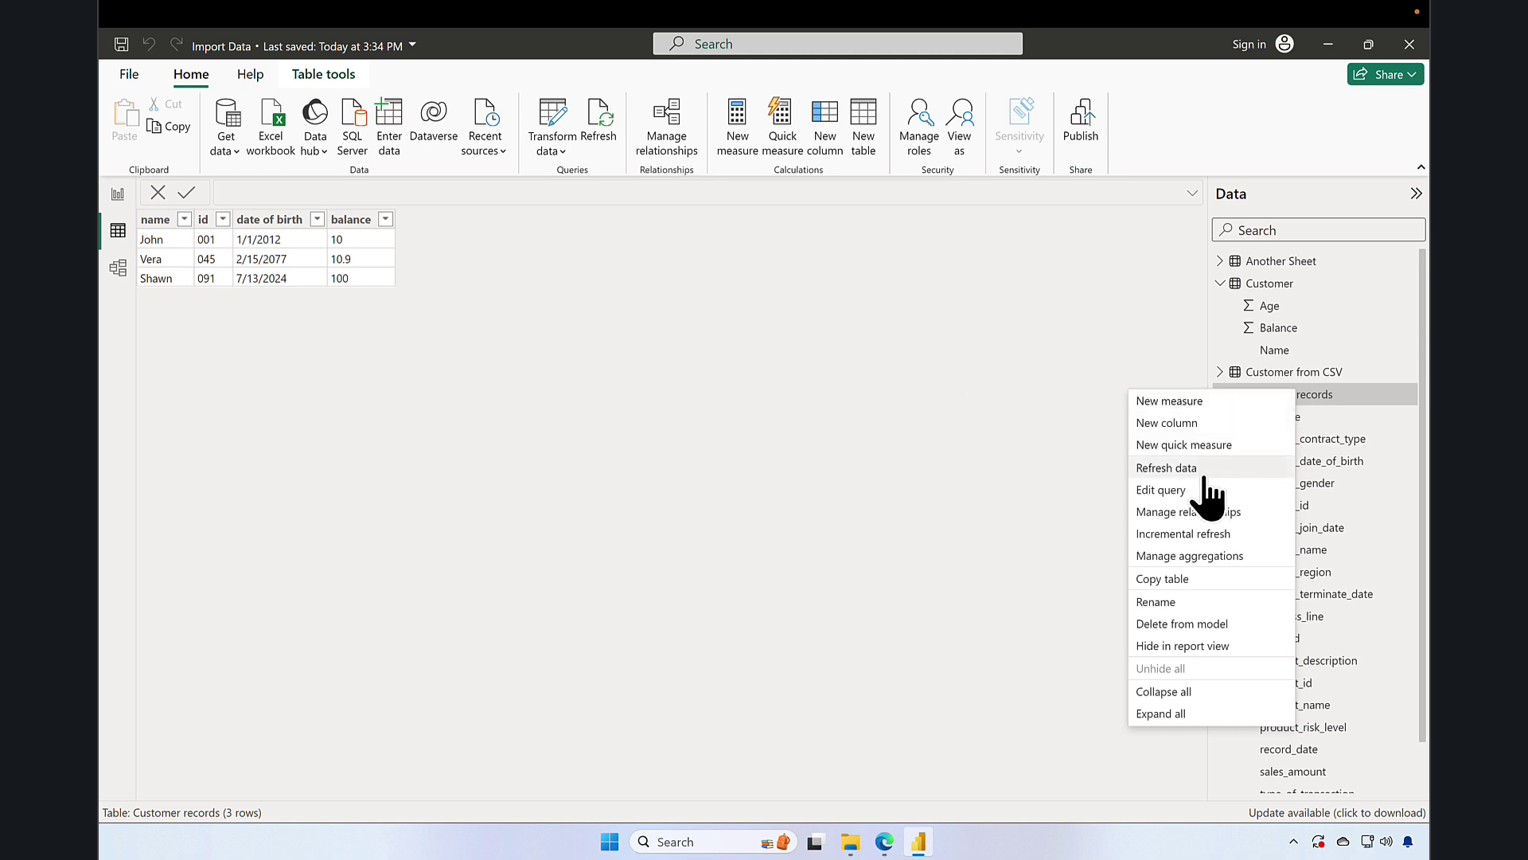
left_click(1171, 470)
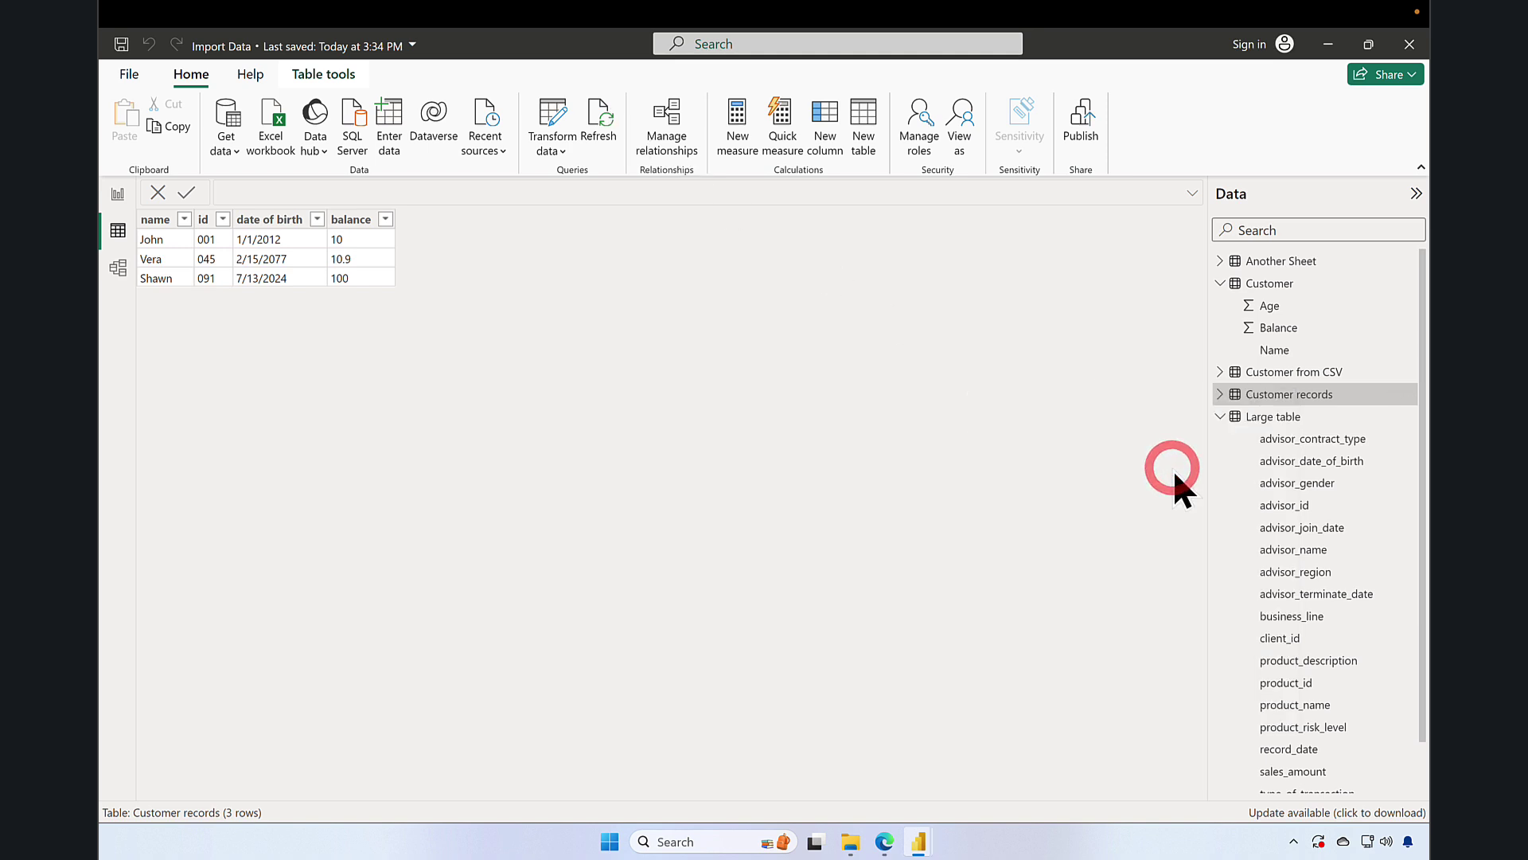